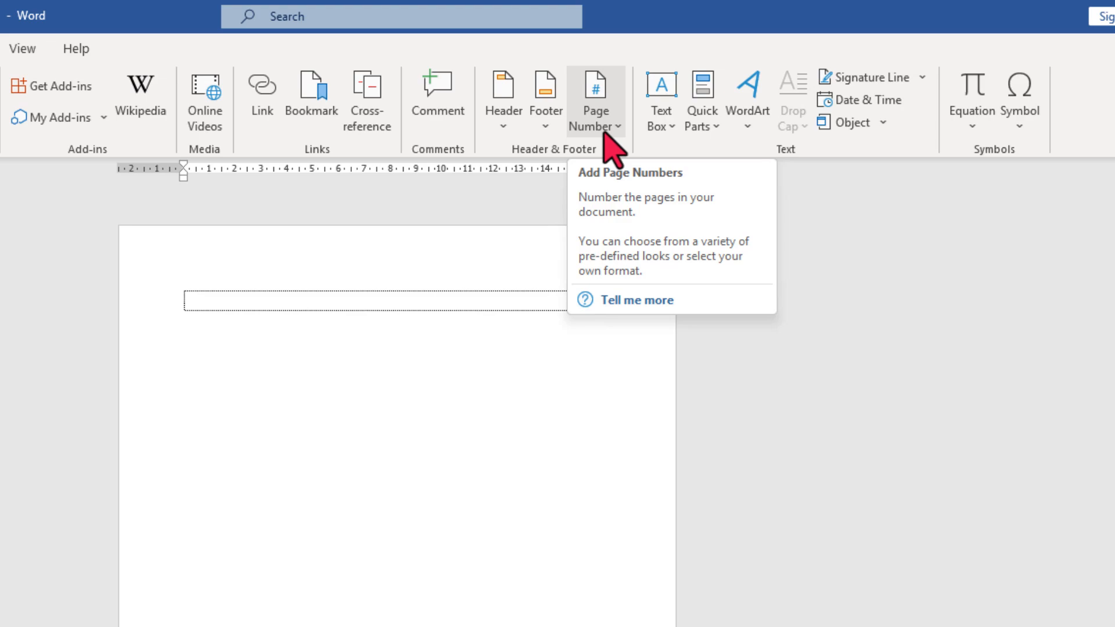
left_click(605, 133)
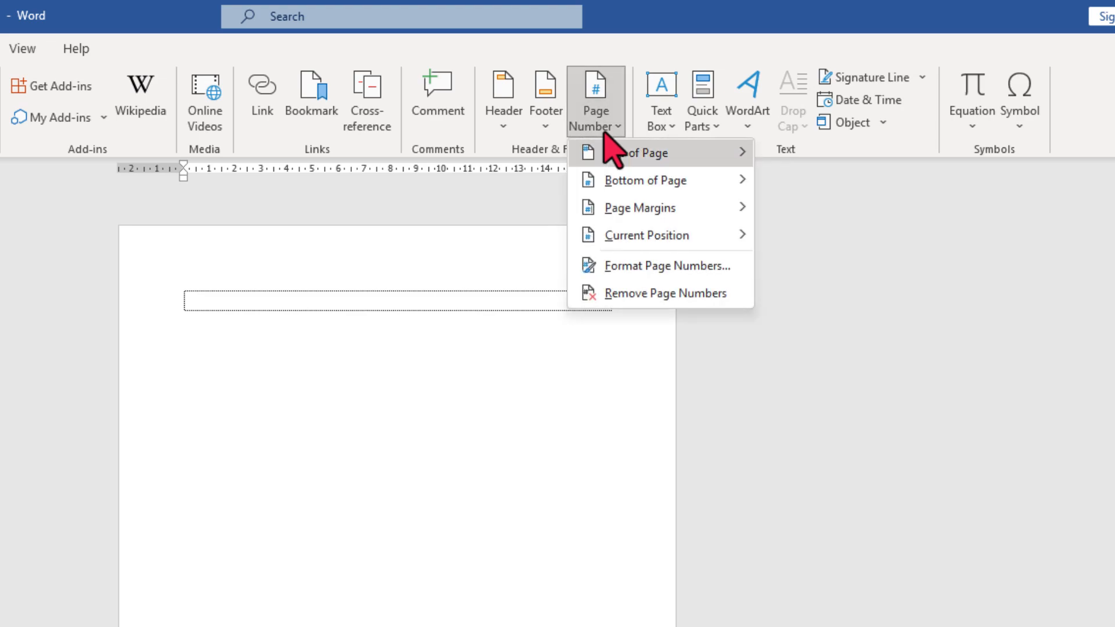
mouse_move(606, 140)
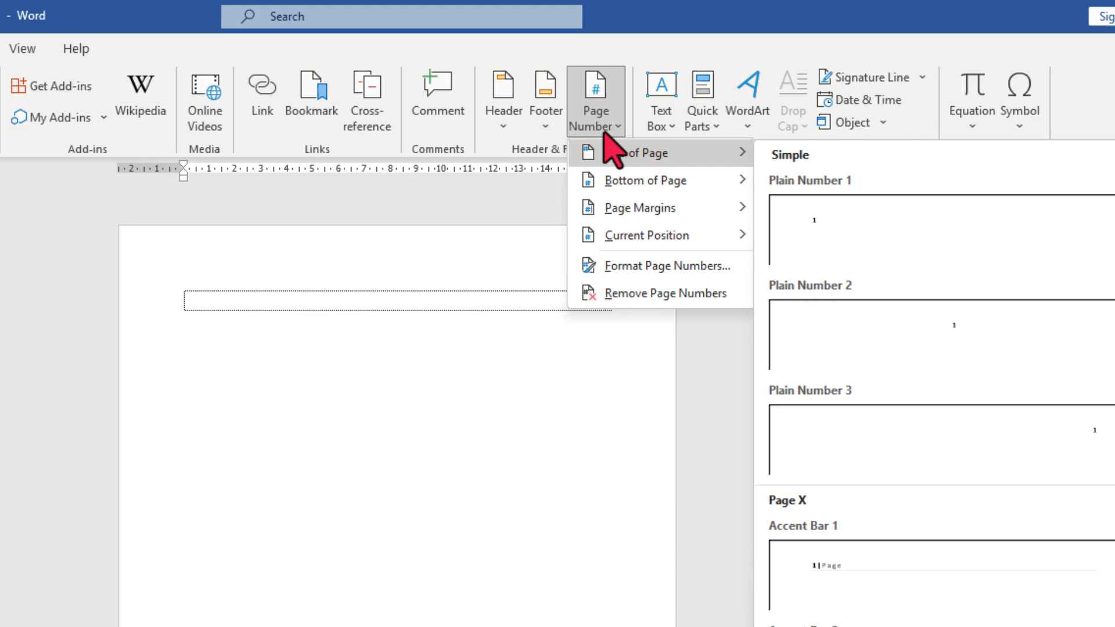
key("Down")
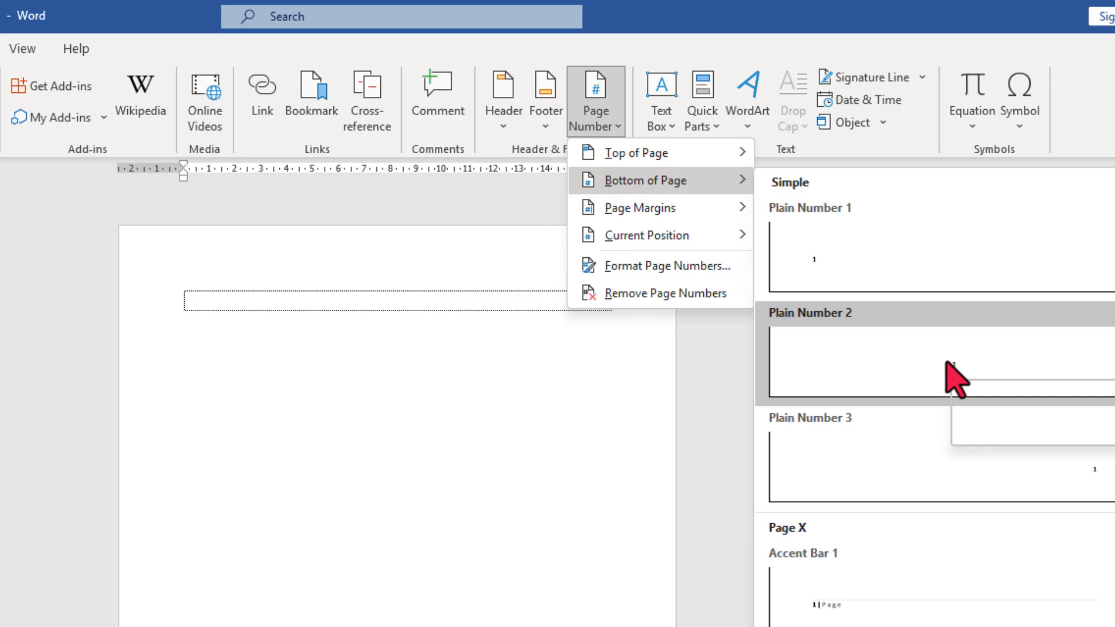
left_click(286, 304)
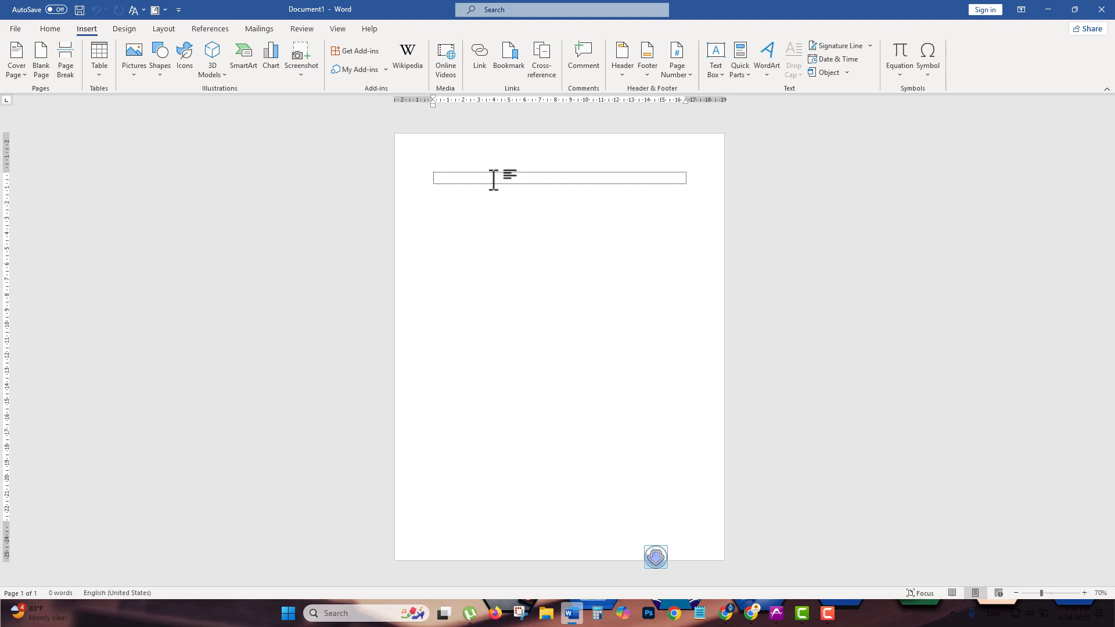
Add three page breaks to the blank document to extend it to four pages
scroll(493, 180, "down", 2)
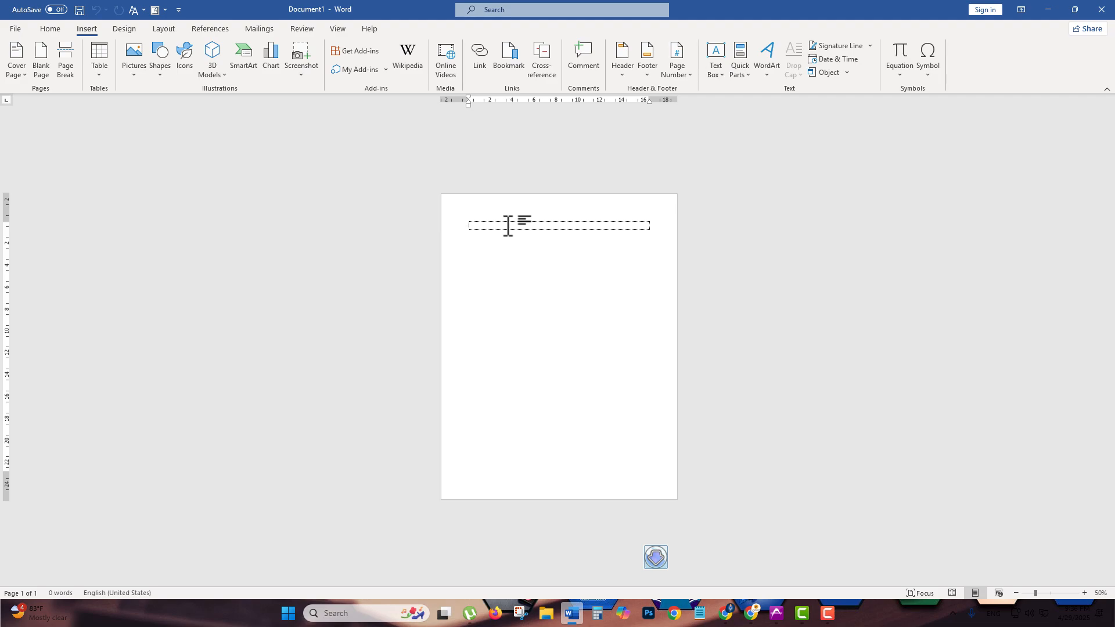
key("ctrl+Return")
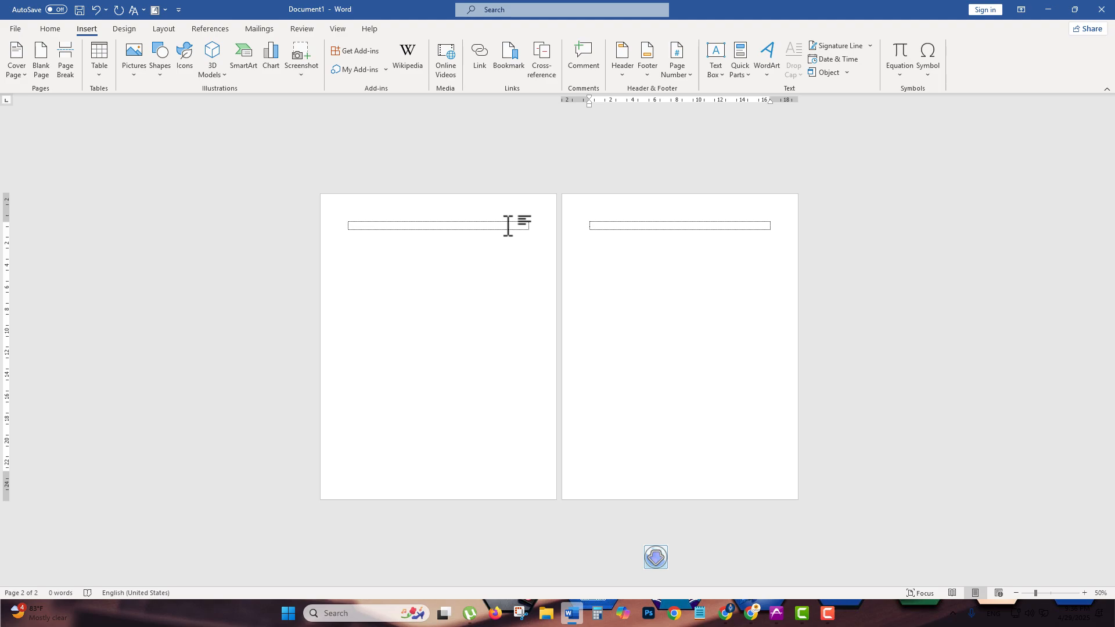
key("ctrl+Return")
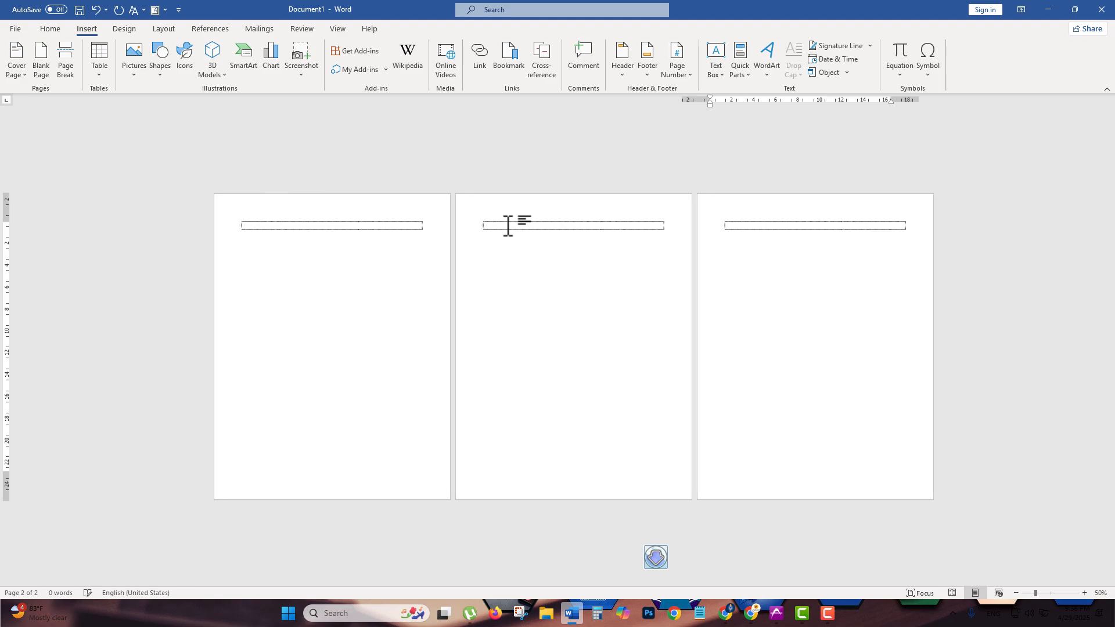
key("ctrl+Return")
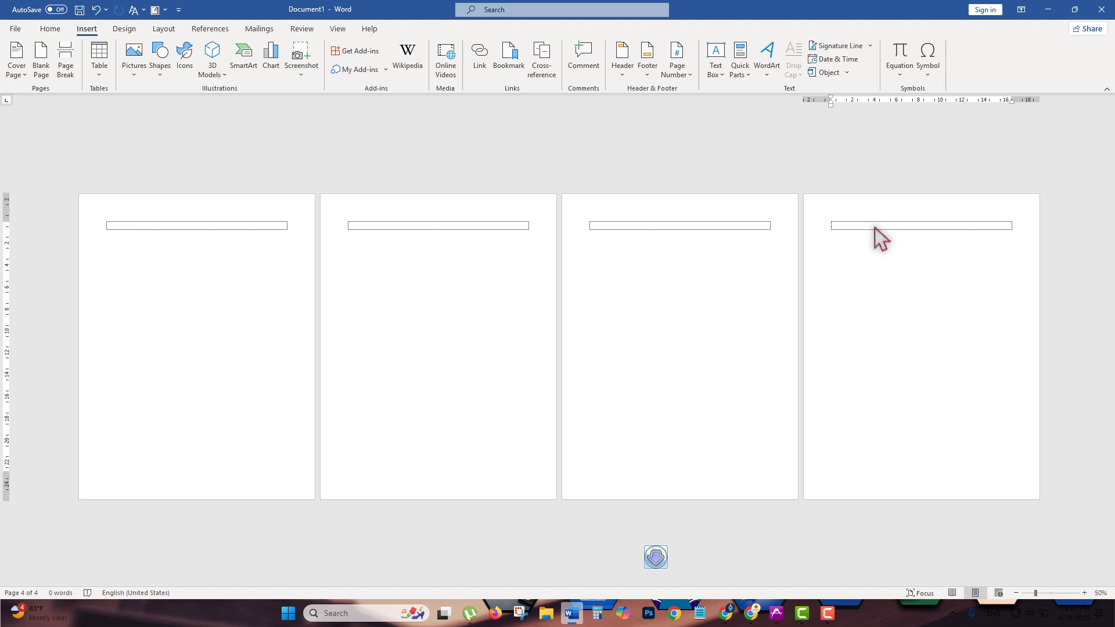
Insert two Next Page section breaks at the cursor on the document's last page
left_click(163, 29)
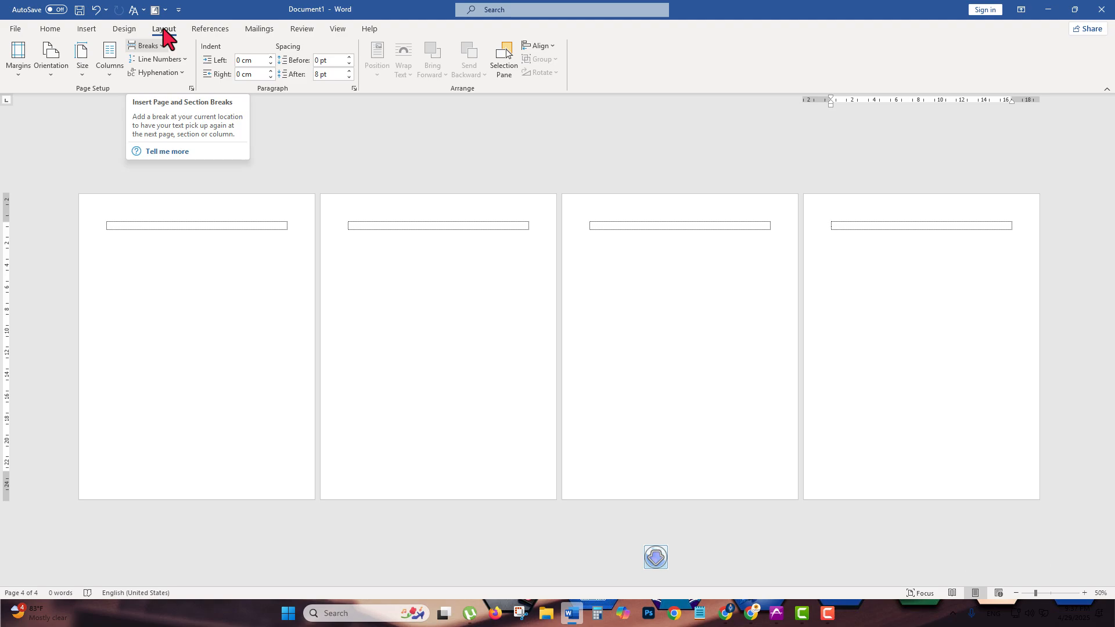
left_click(155, 46)
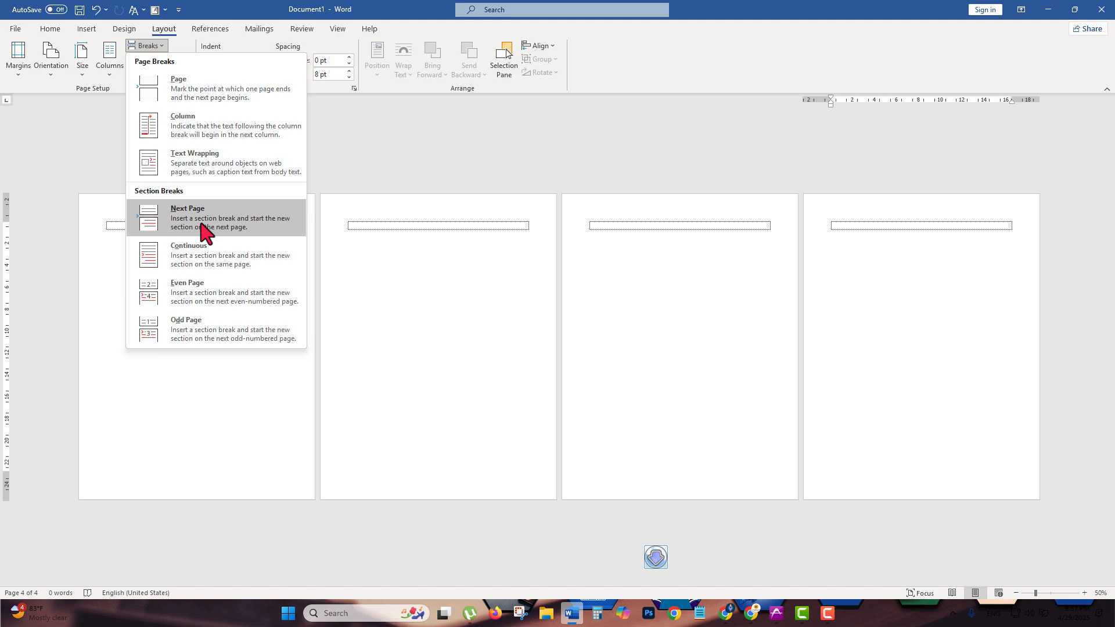
left_click(154, 49)
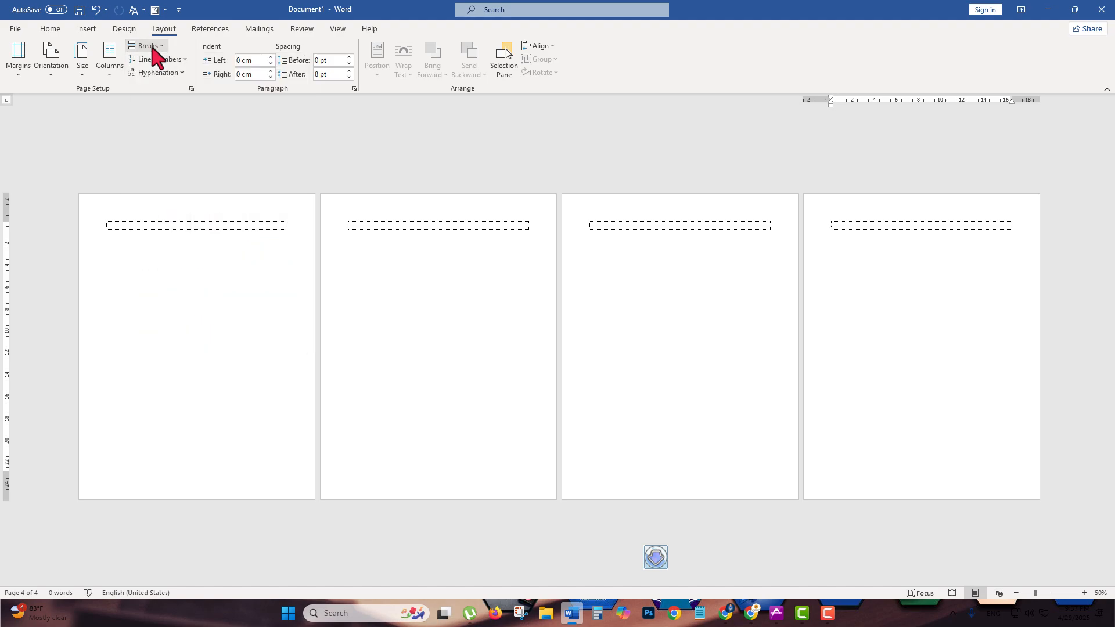
left_click(154, 48)
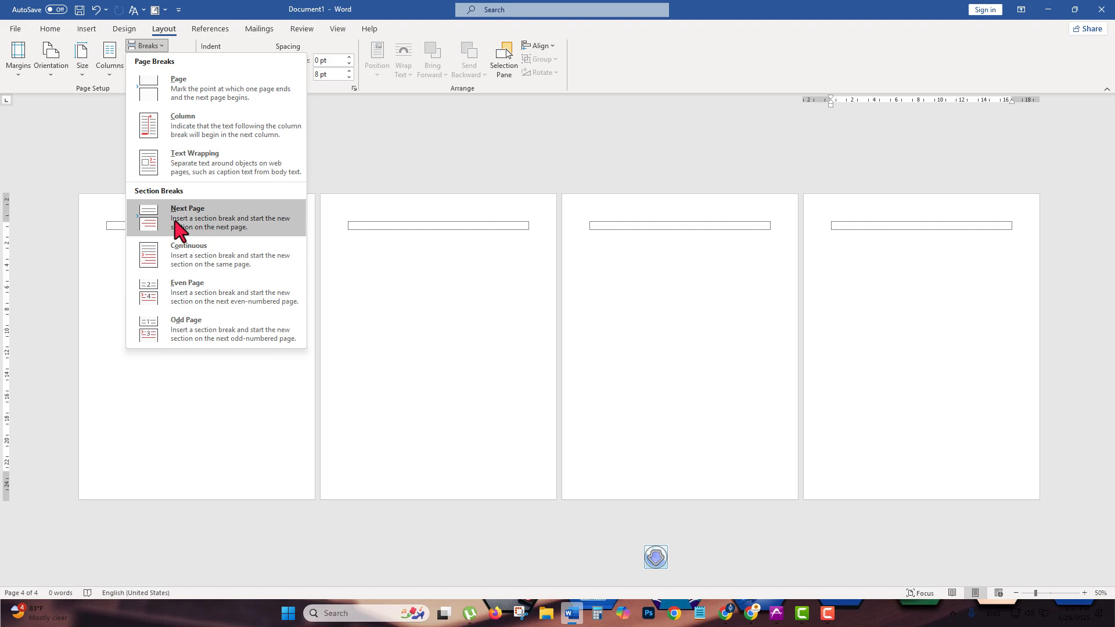
left_click(227, 223)
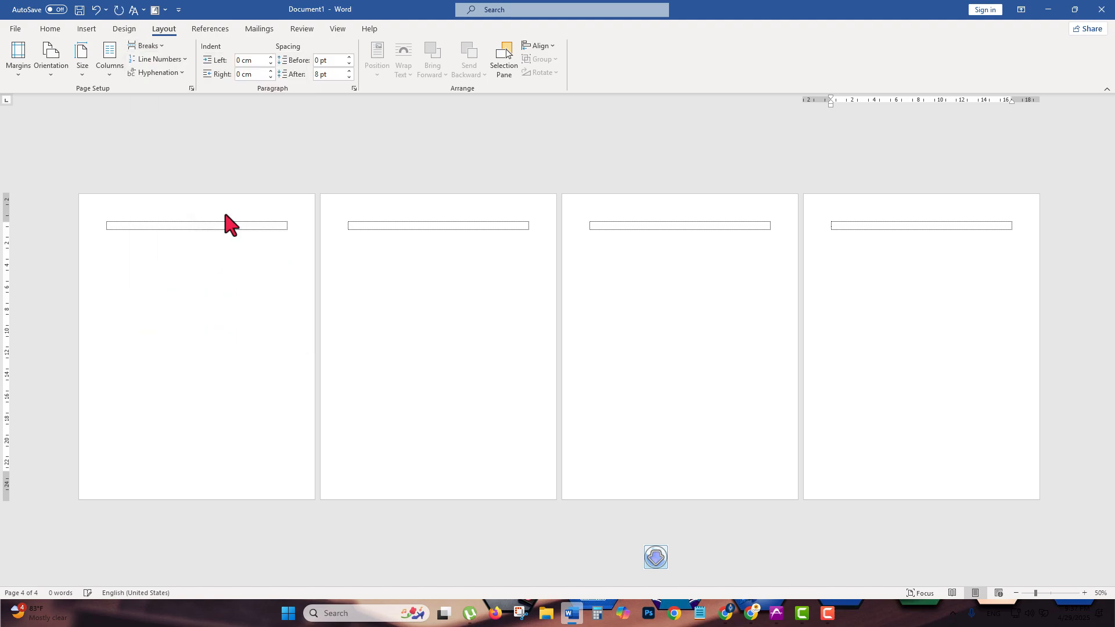
left_click(146, 47)
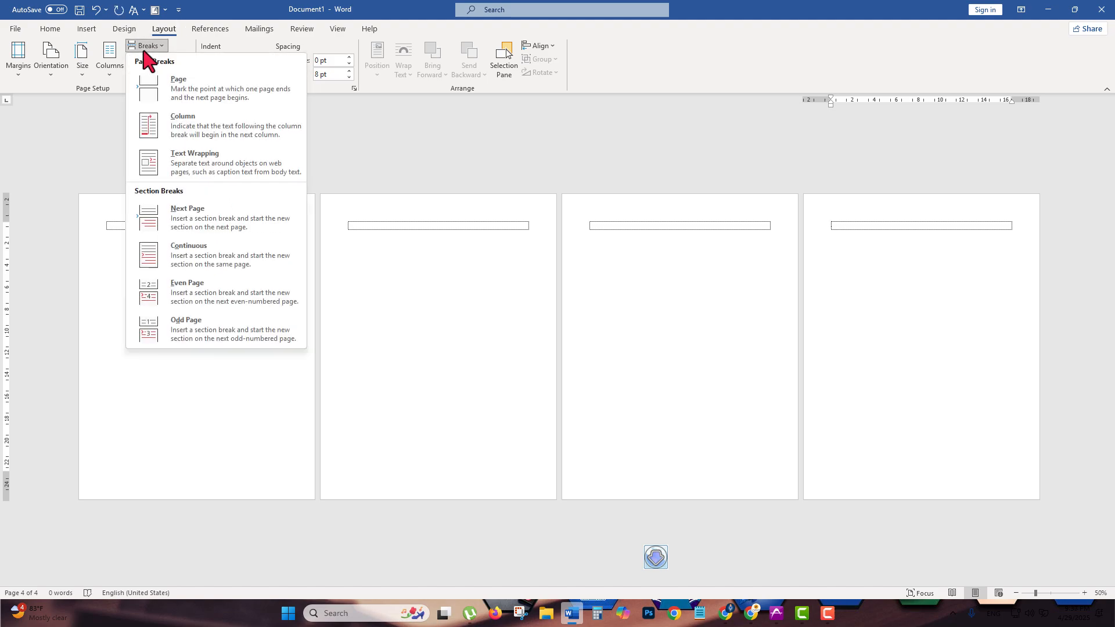
left_click(171, 226)
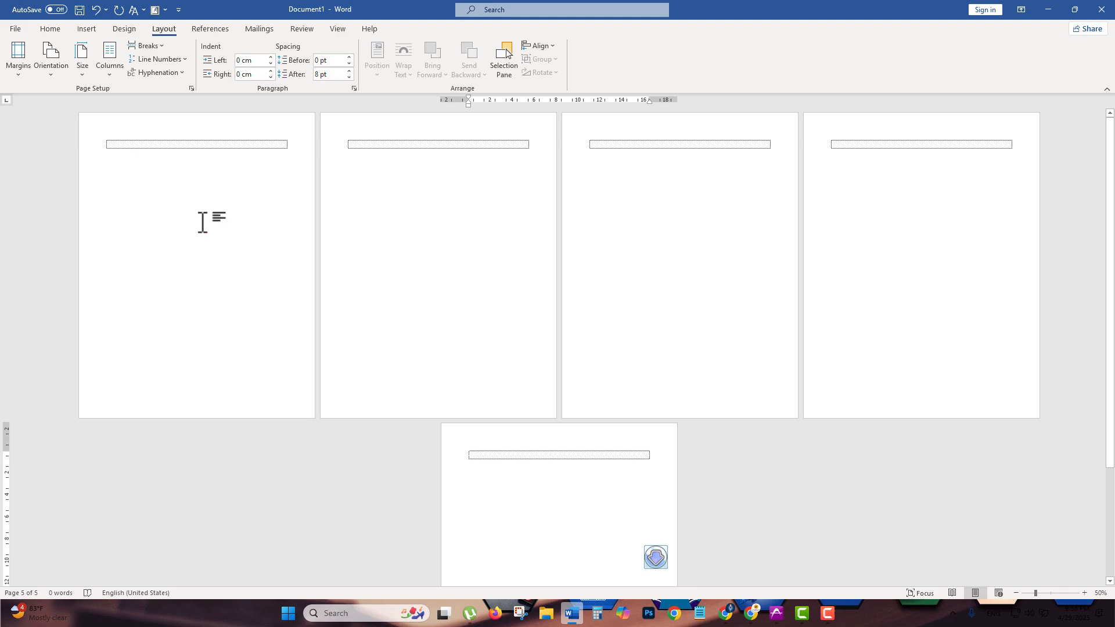
scroll(202, 223, "down", 1)
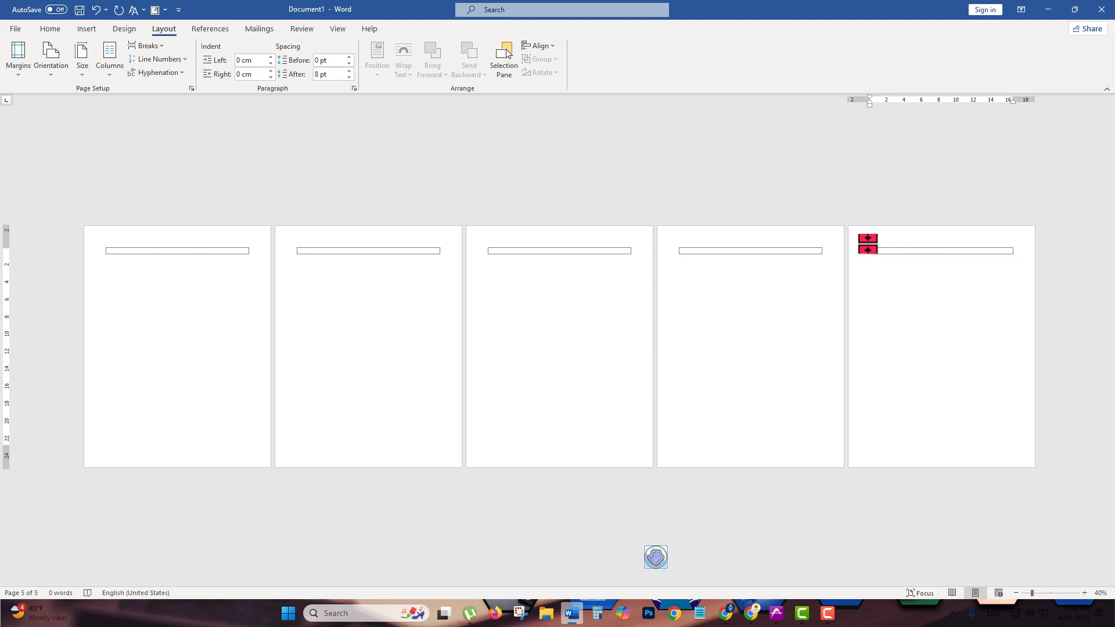
left_click(163, 47)
key("Down")
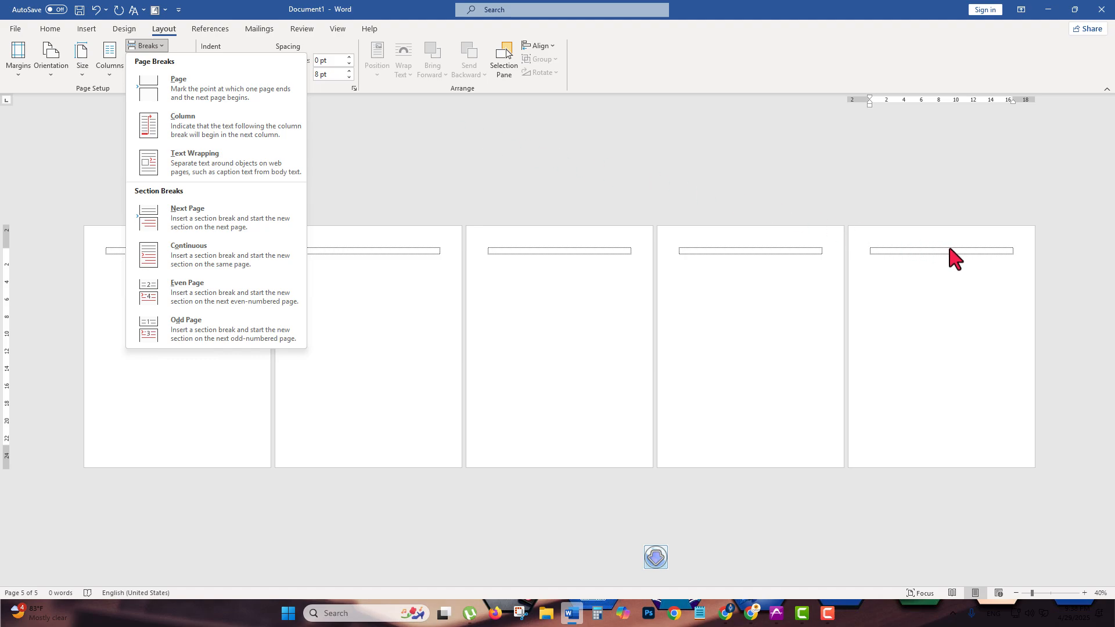
left_click(962, 251)
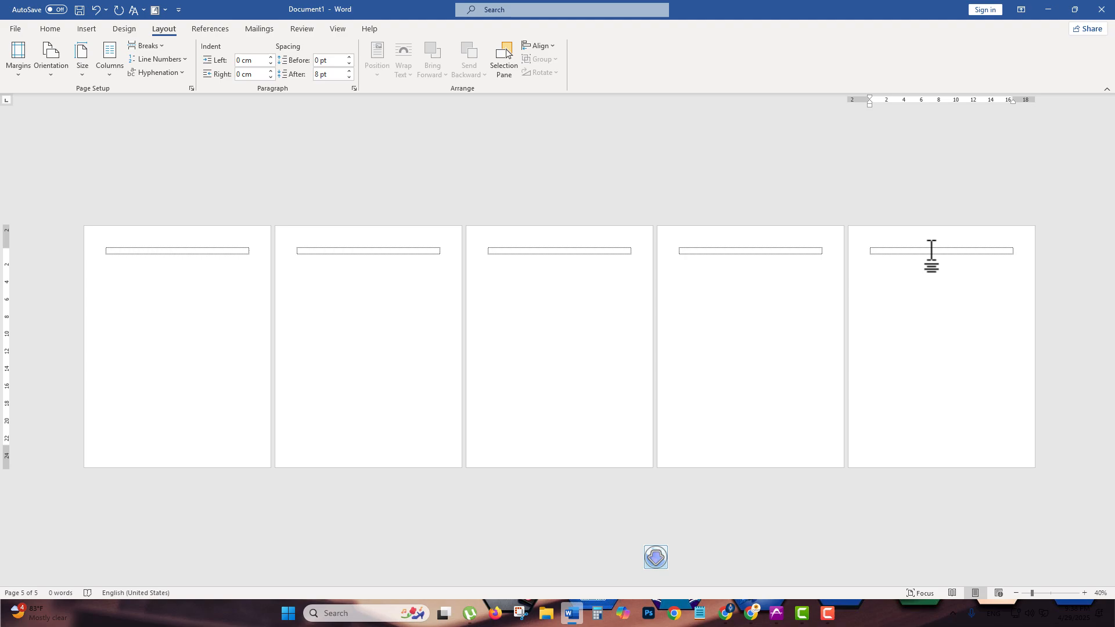
Insert page numbers at the bottom of the pages in the Plain Number 2 style
left_click(86, 31)
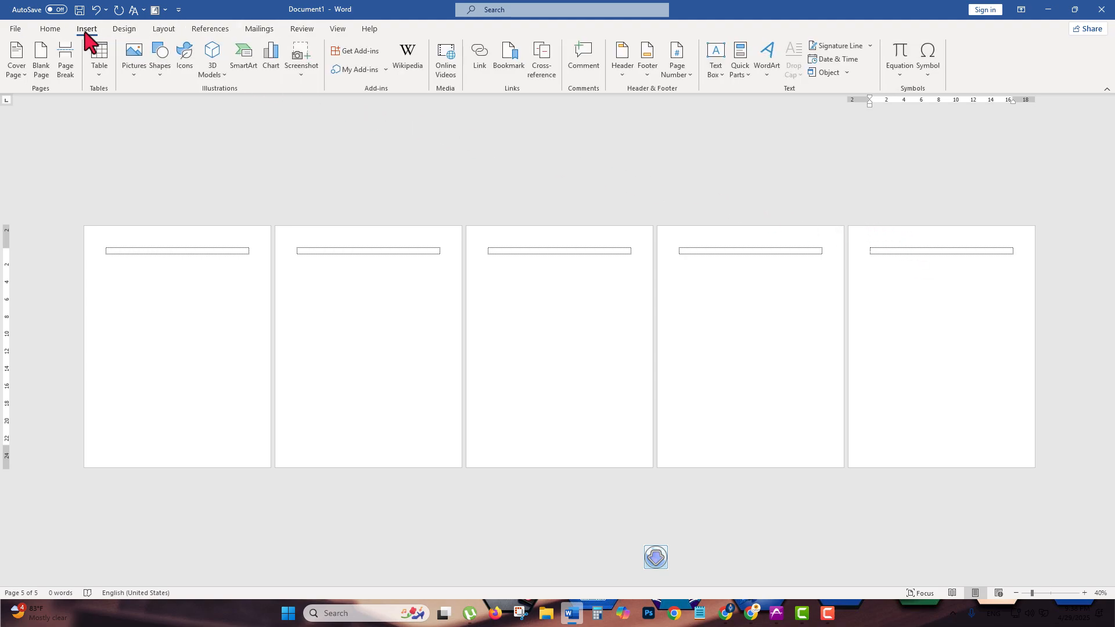
left_click(681, 84)
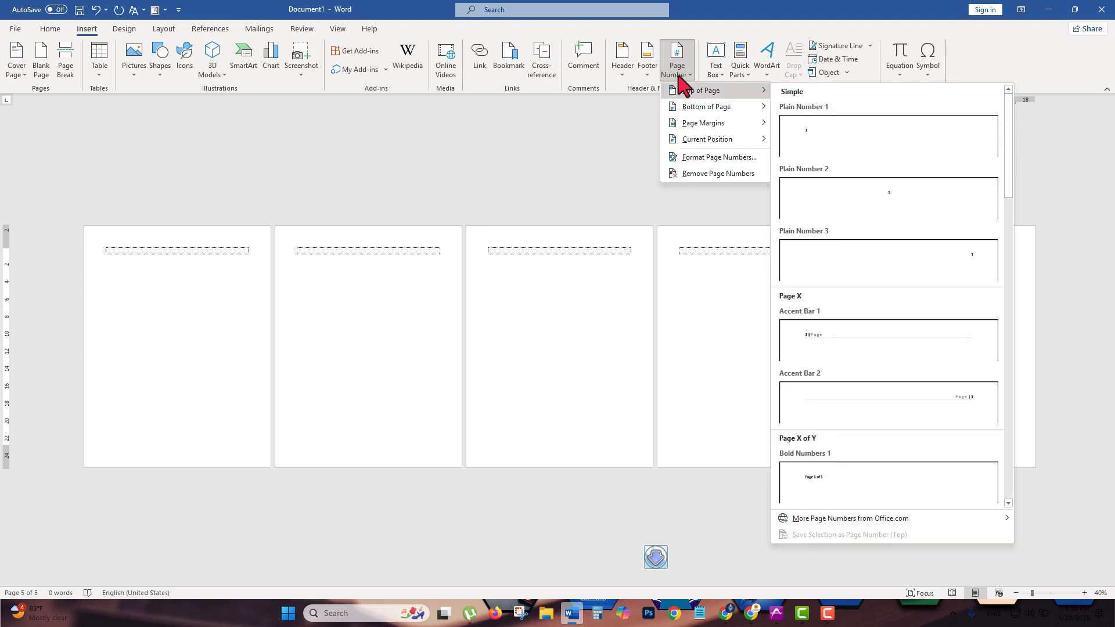
mouse_move(696, 106)
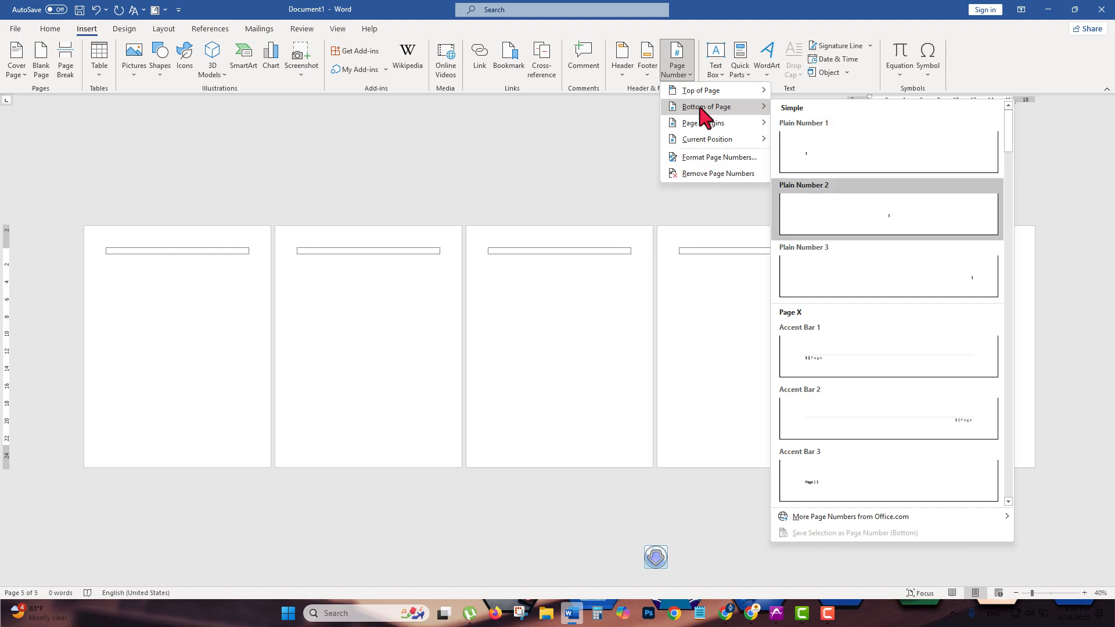
left_click(893, 214)
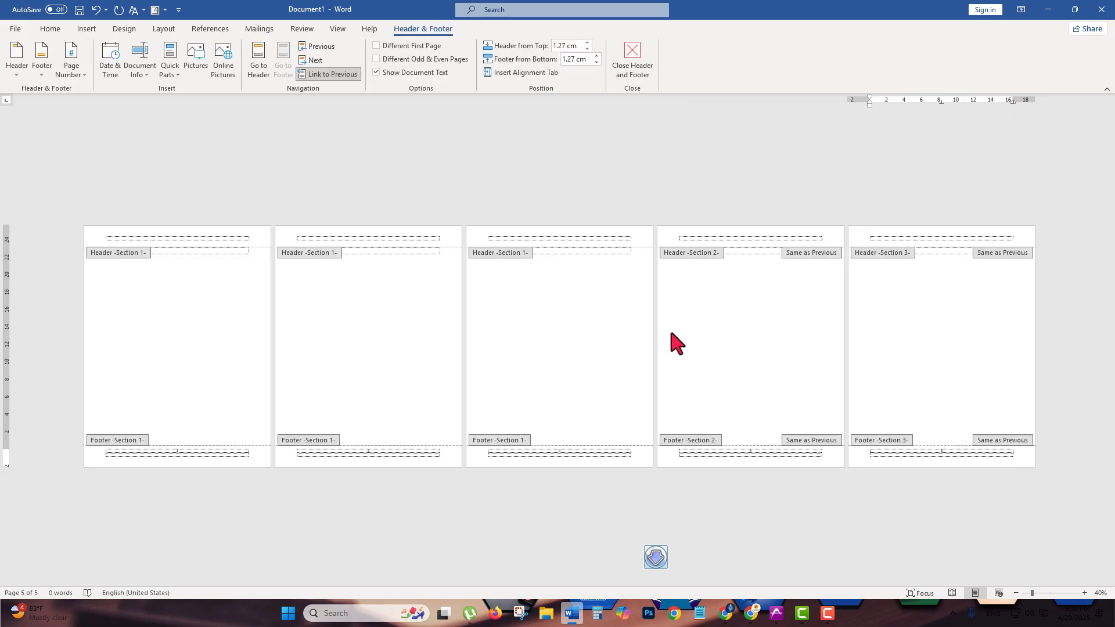
Unlink the Section 3 footer on page 5 from the previous section and link it again
scroll(184, 475, "up", 4)
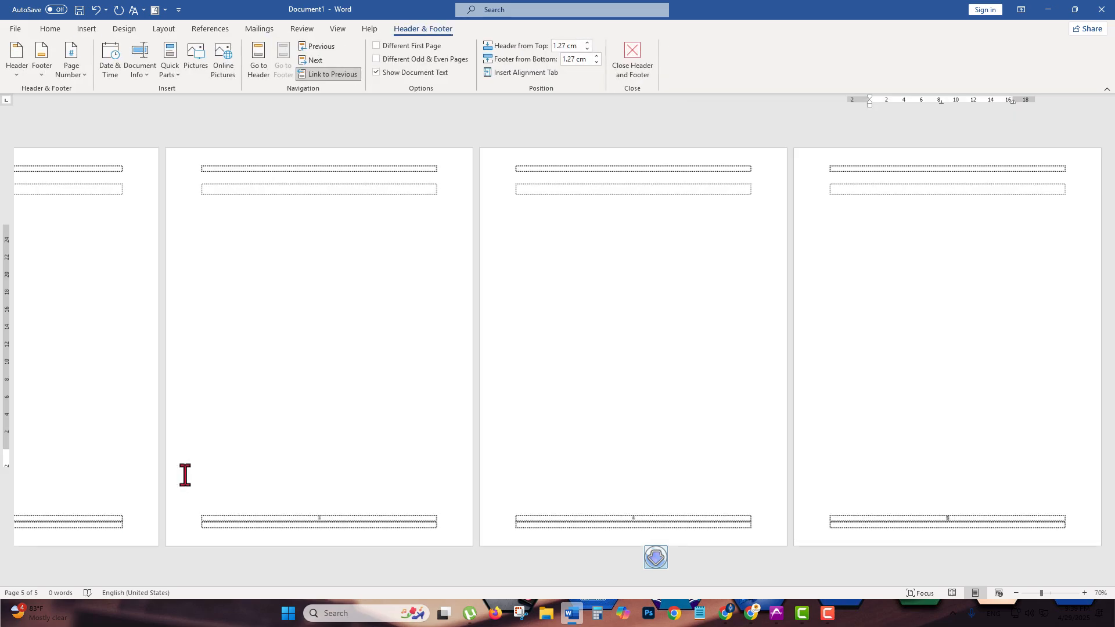
scroll(185, 475, "down", 2)
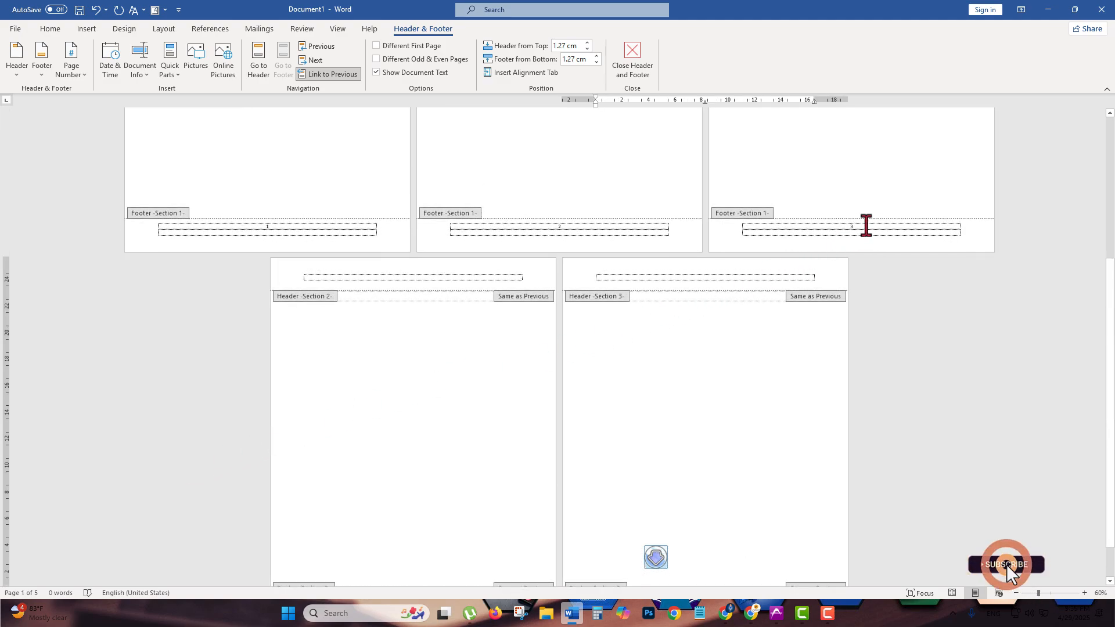
scroll(865, 227, "down", 1)
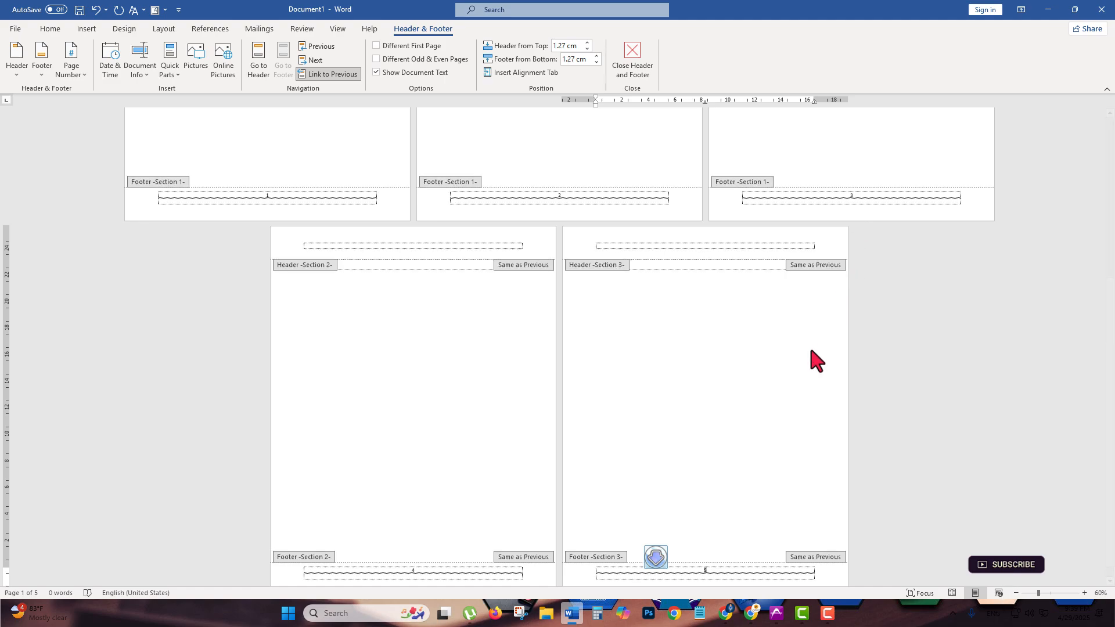
left_click(713, 573)
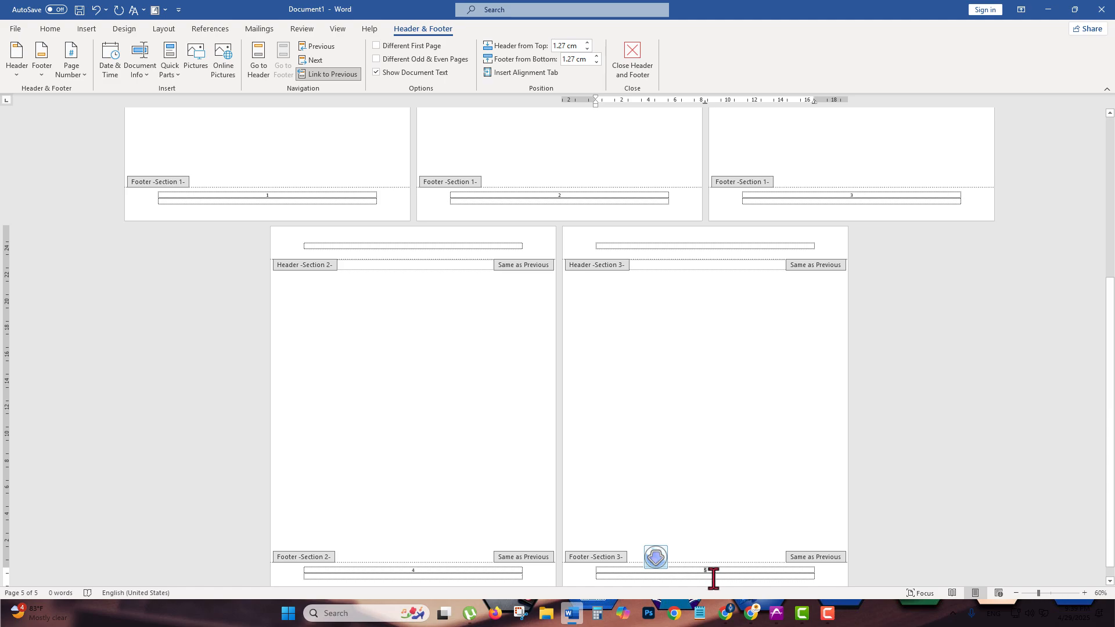
left_click(712, 578)
double_click(714, 569)
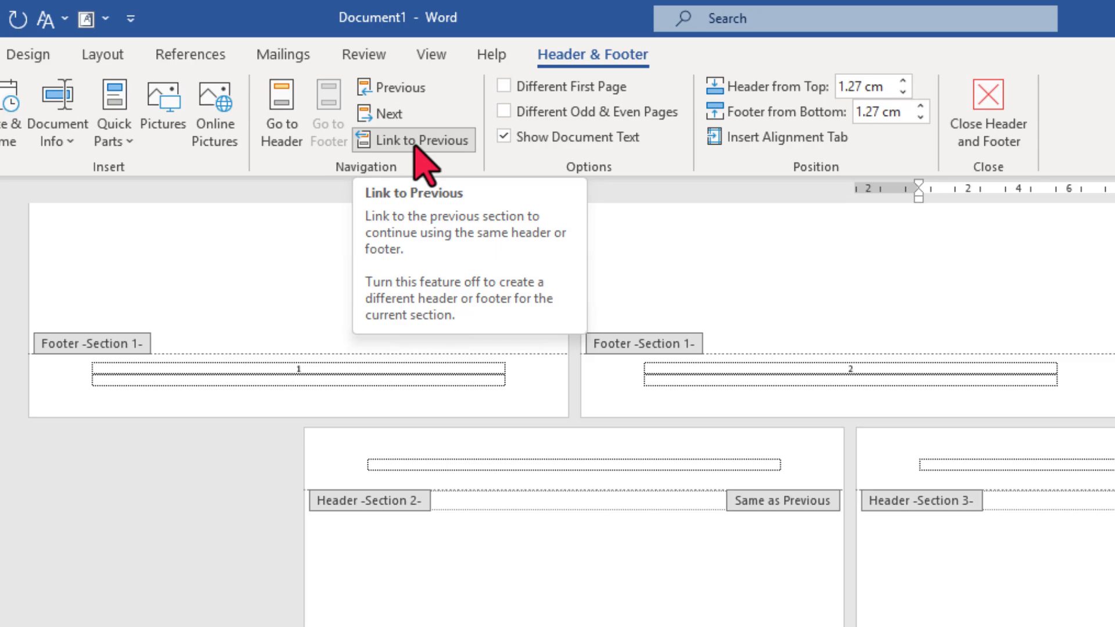
left_click(416, 145)
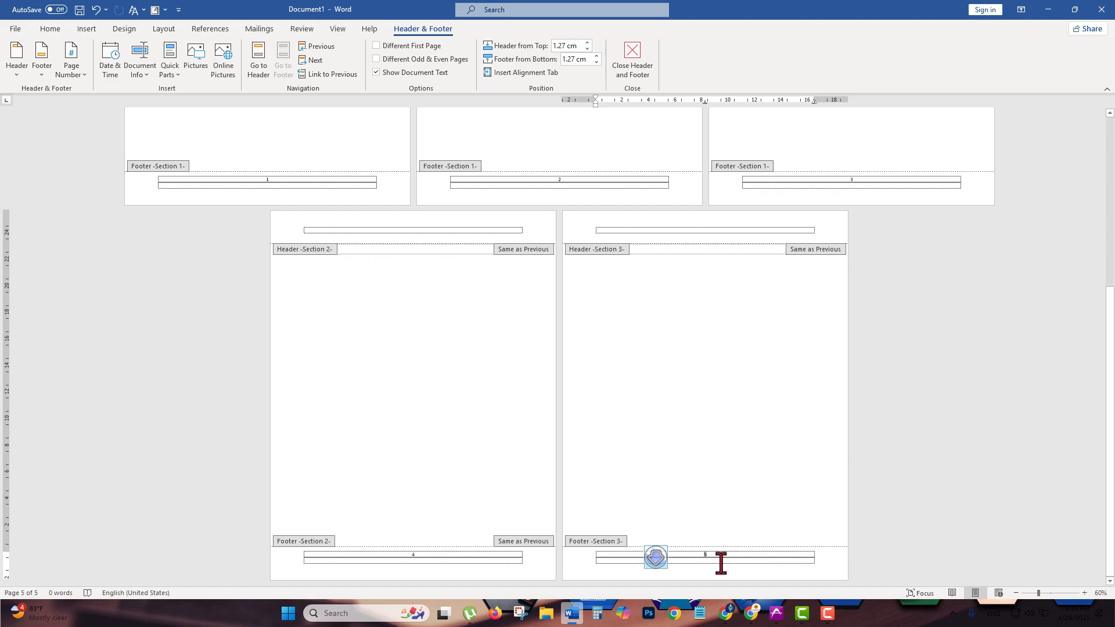
left_click(345, 73)
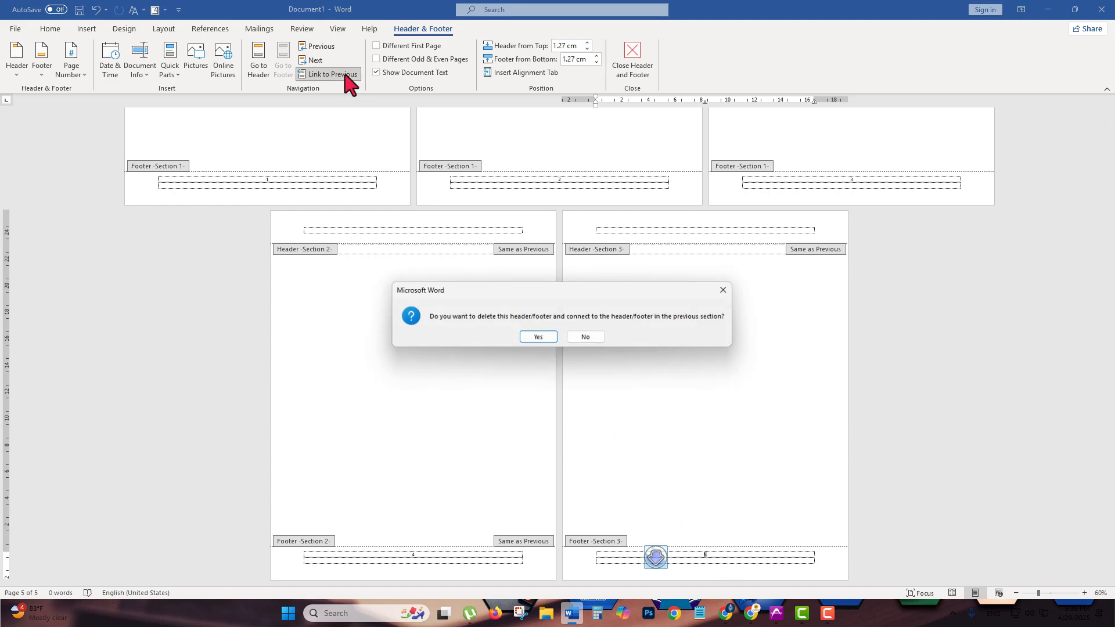
left_click(541, 340)
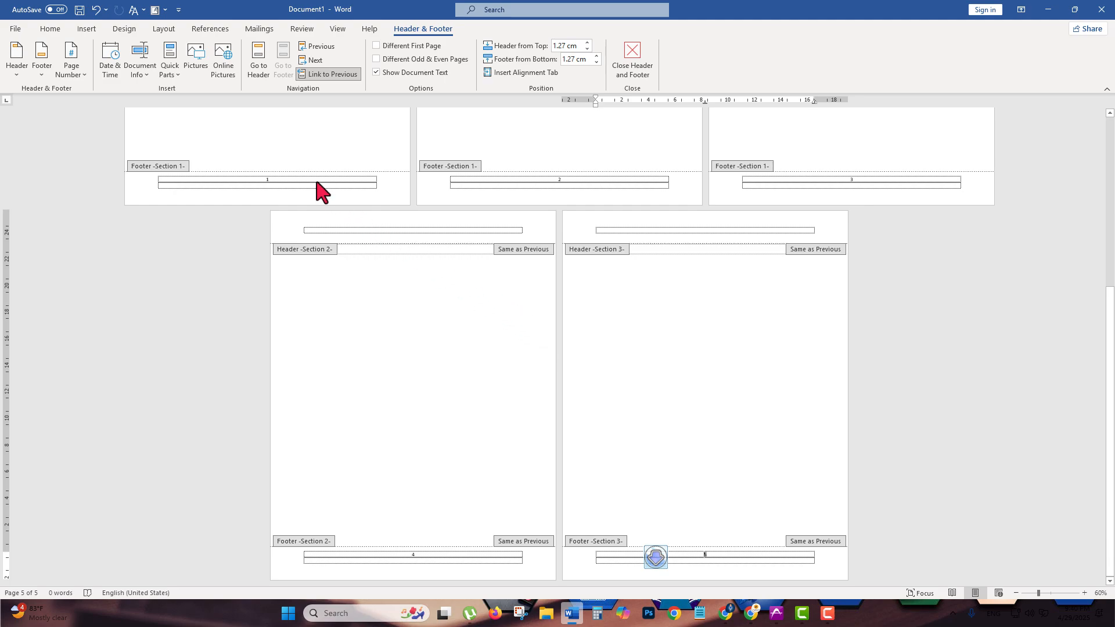
Delete the page number from the first page's footer and undo the deletion
left_click_drag(314, 180, 212, 177)
key("Delete")
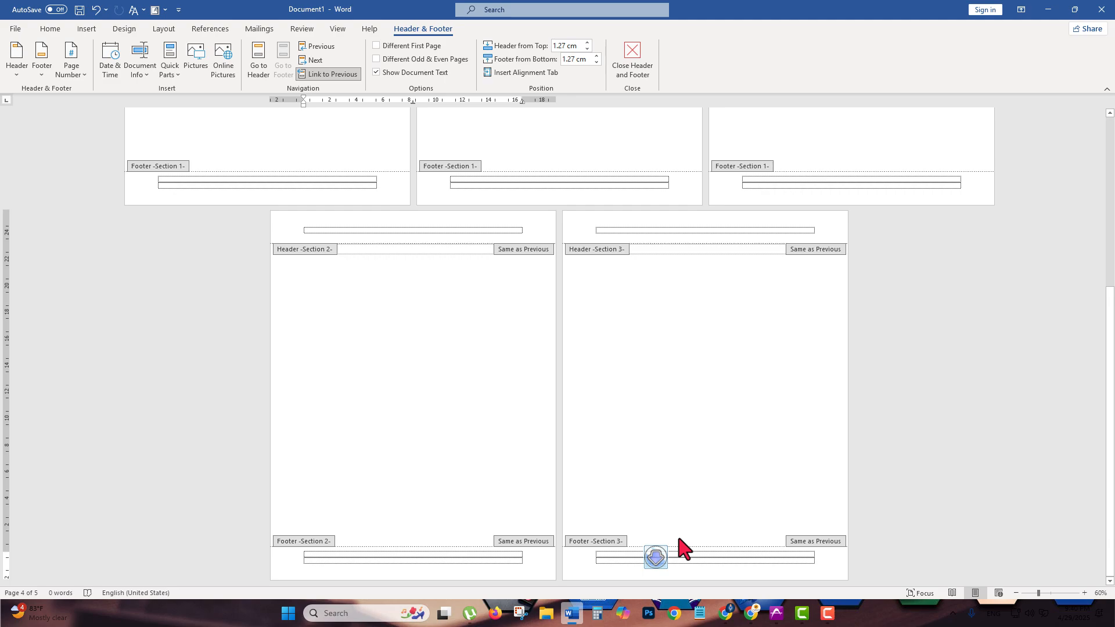
key("ctrl+z")
Unlink the Section 3 footer from the previous section and delete the page number from the first page's footer
left_click(707, 556)
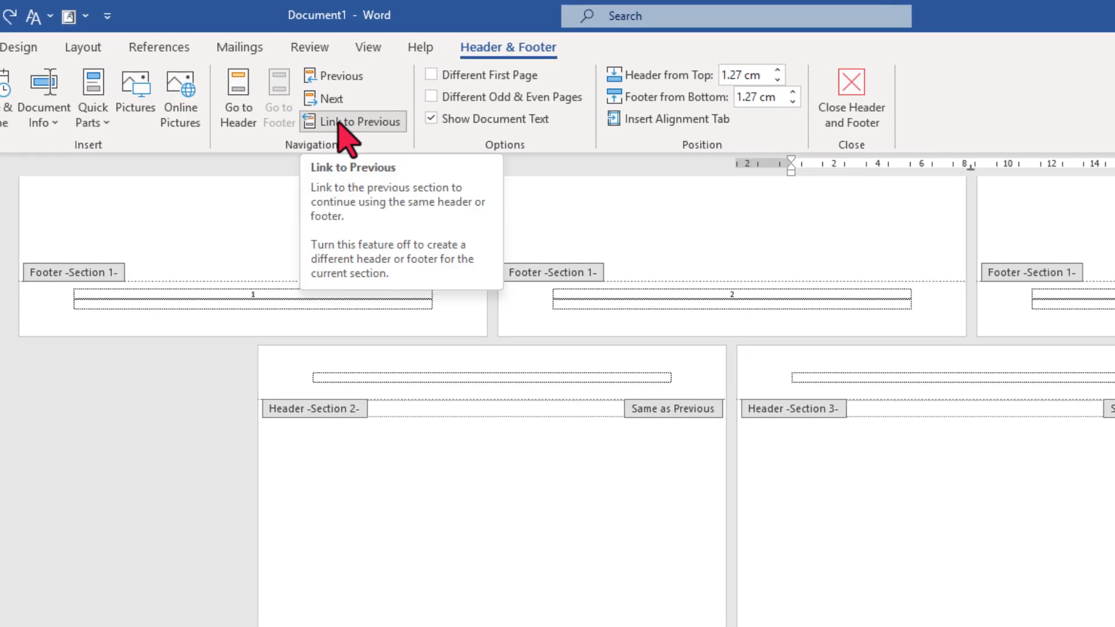
left_click(346, 123)
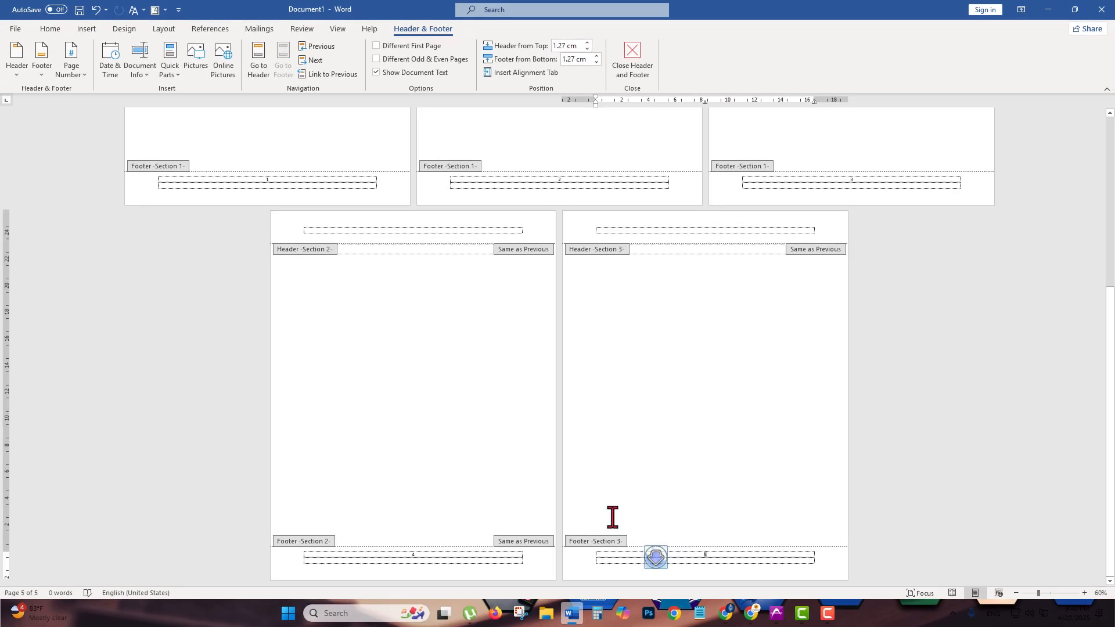
left_click(287, 180)
double_click(233, 174)
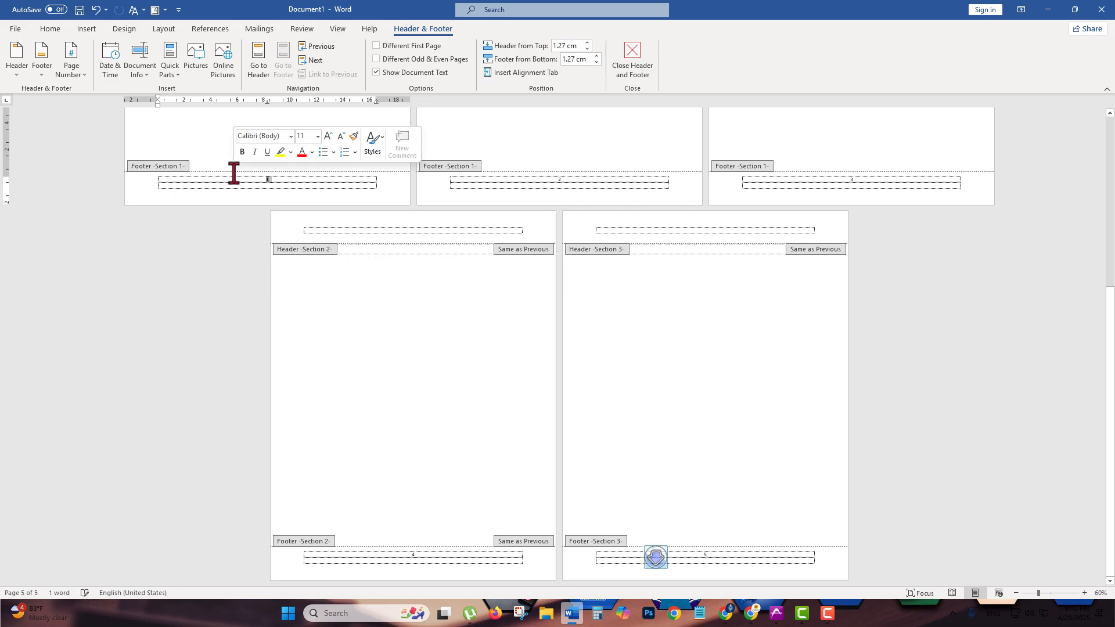
key("Delete")
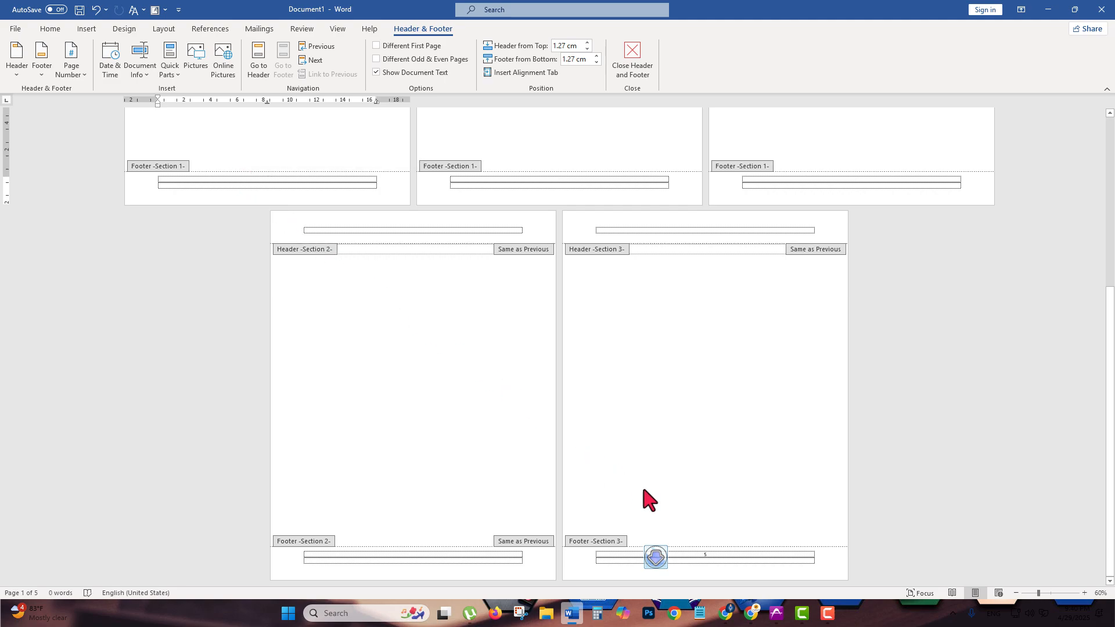
Replace the page number in the Section 3 footer with a plain 1 and undo the replacement
left_click(728, 556)
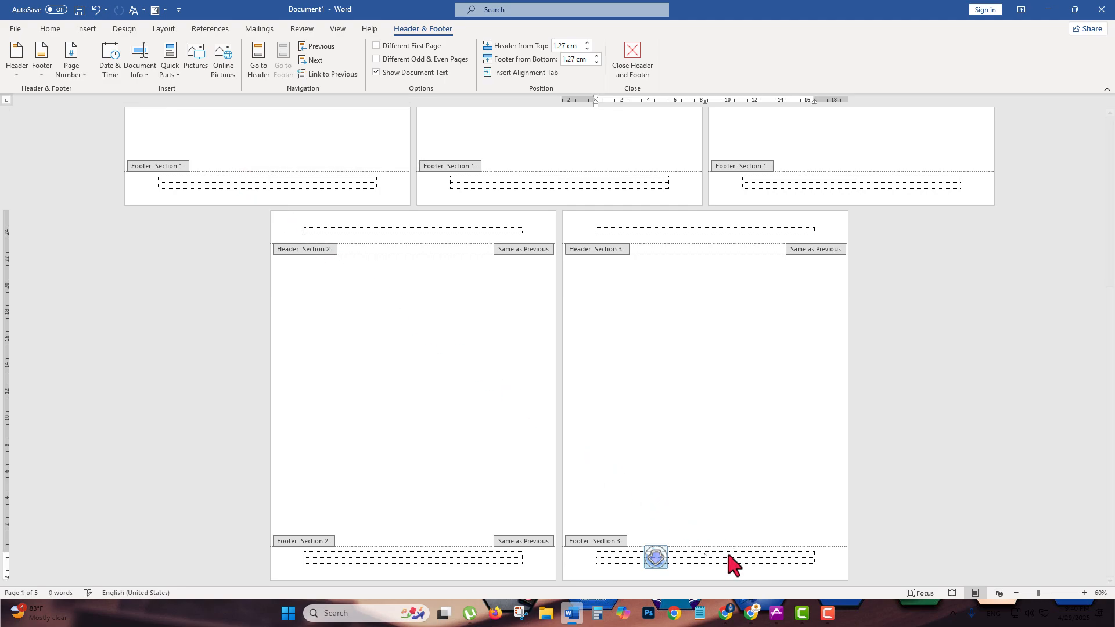
left_click(256, 181)
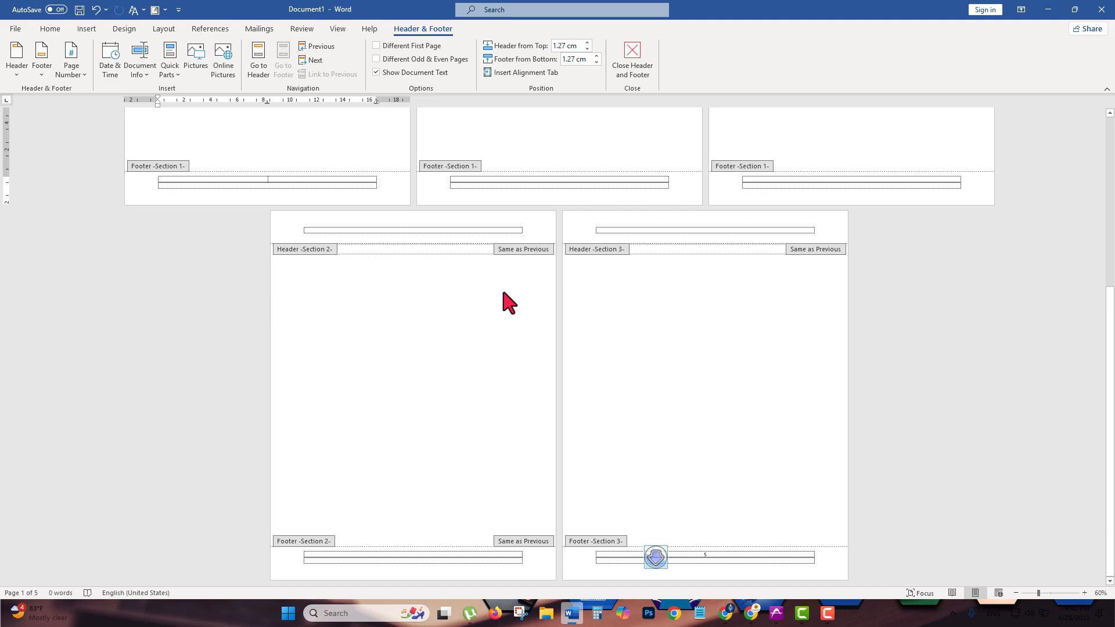
left_click(710, 559)
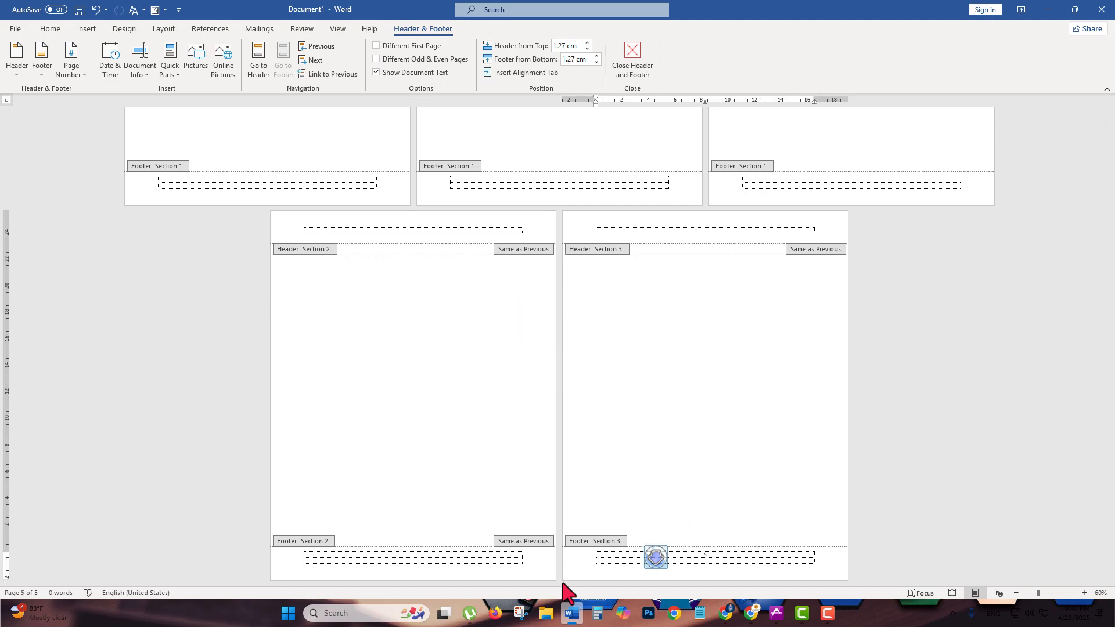
double_click(699, 555)
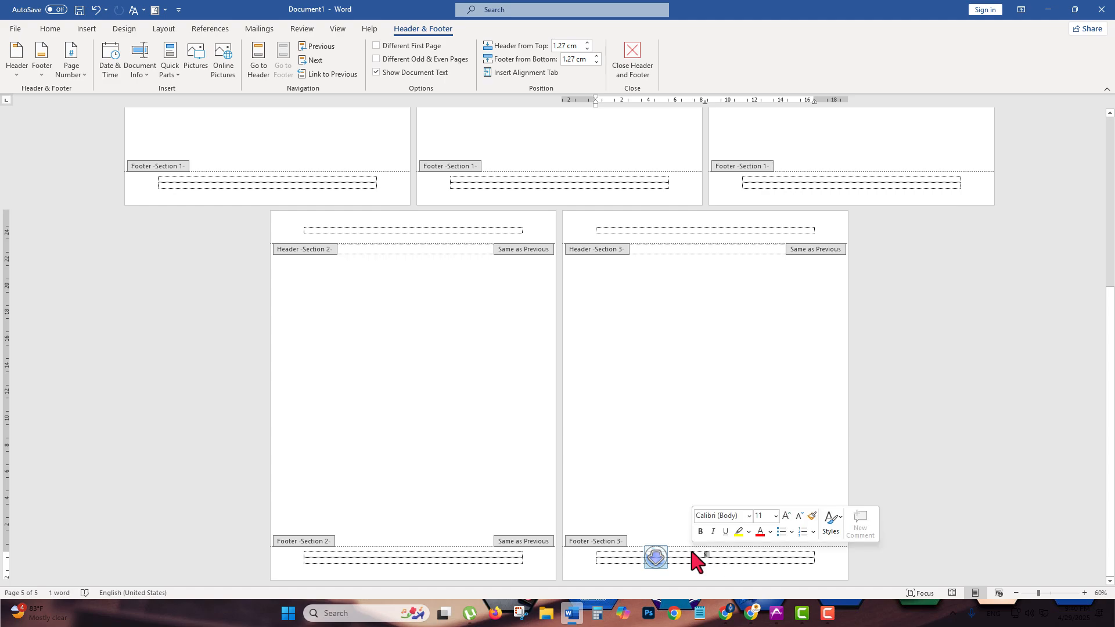
type("1")
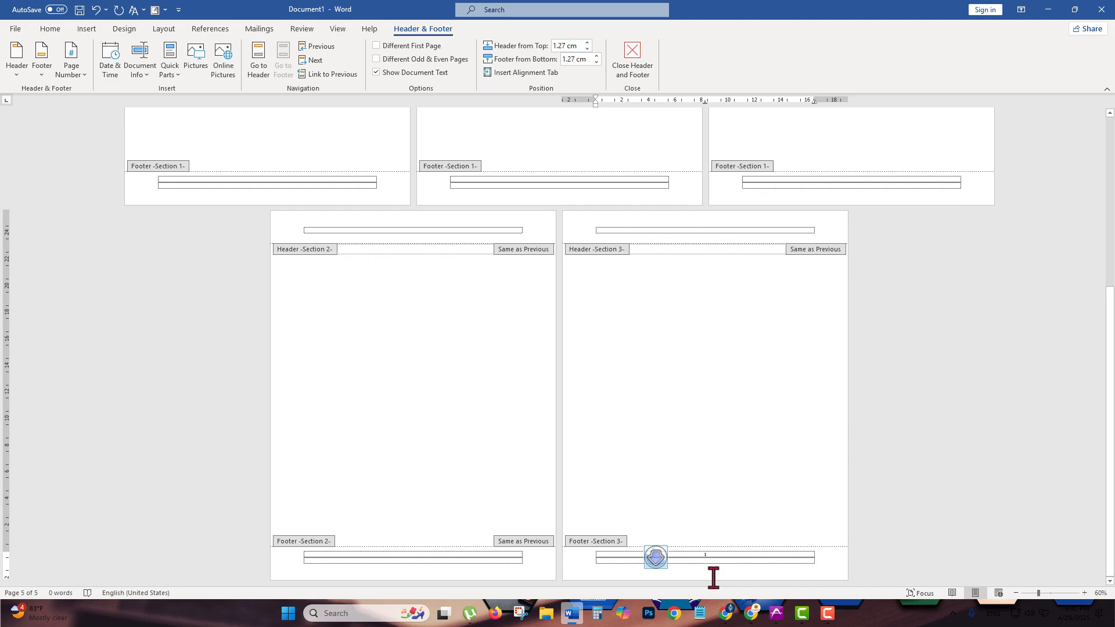
key("ctrl+z")
key("ctrl+z")
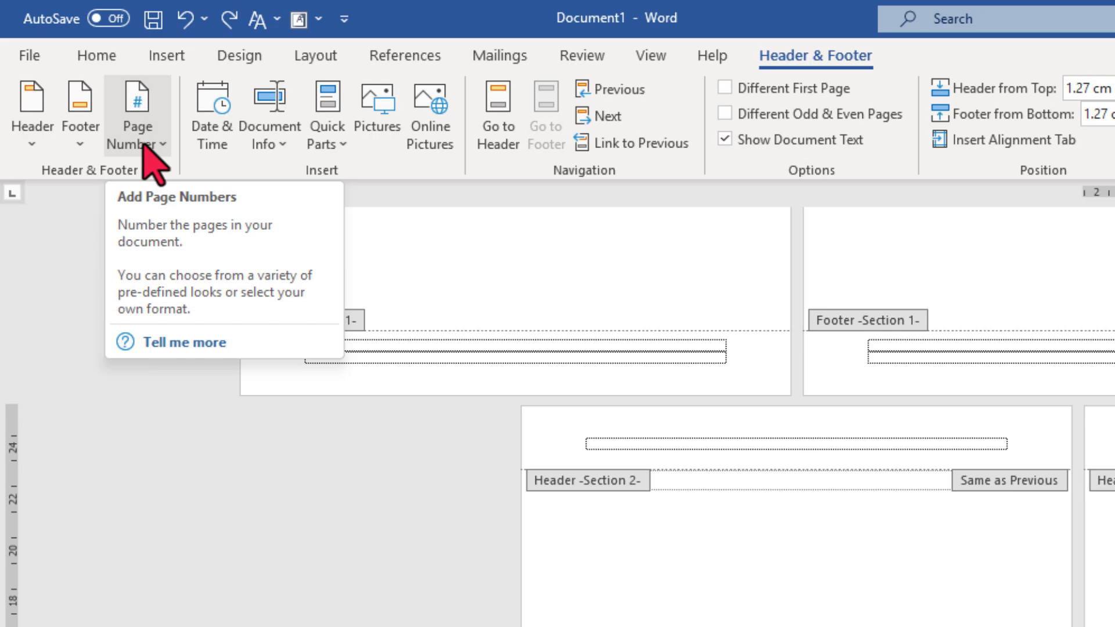
Set the Section 3 page numbering to start at 1 and return to the document body
left_click(106, 105)
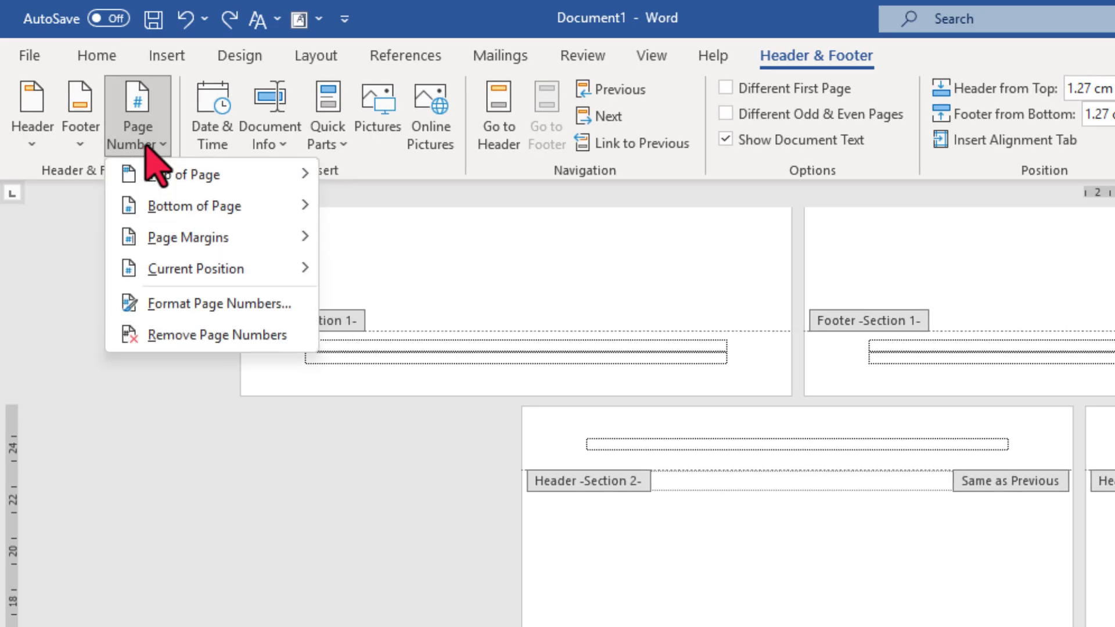
left_click(206, 314)
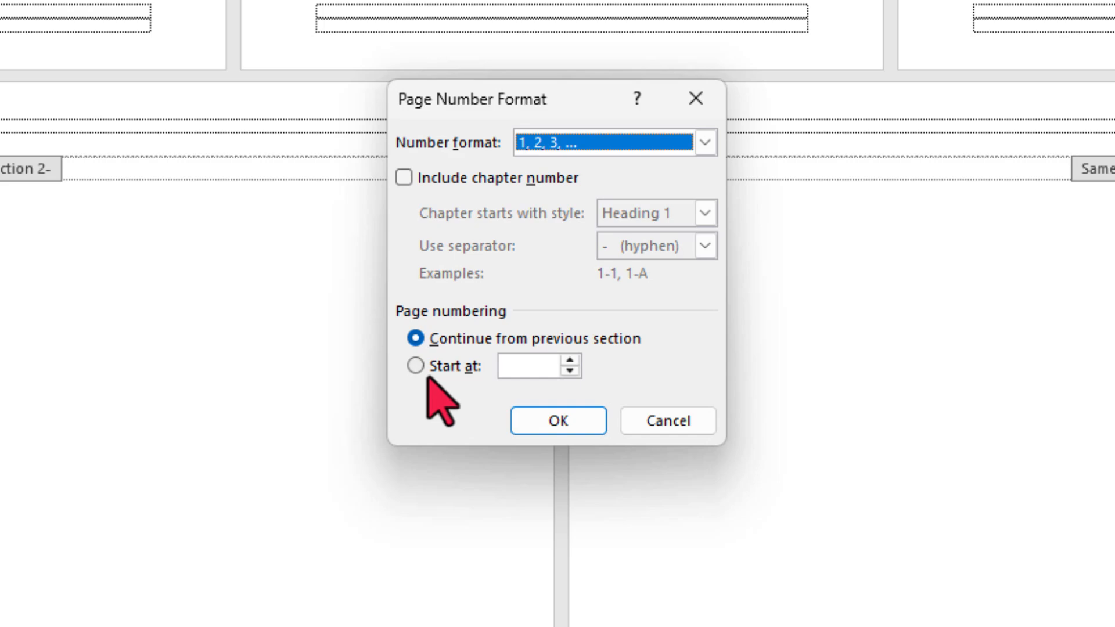
left_click(423, 368)
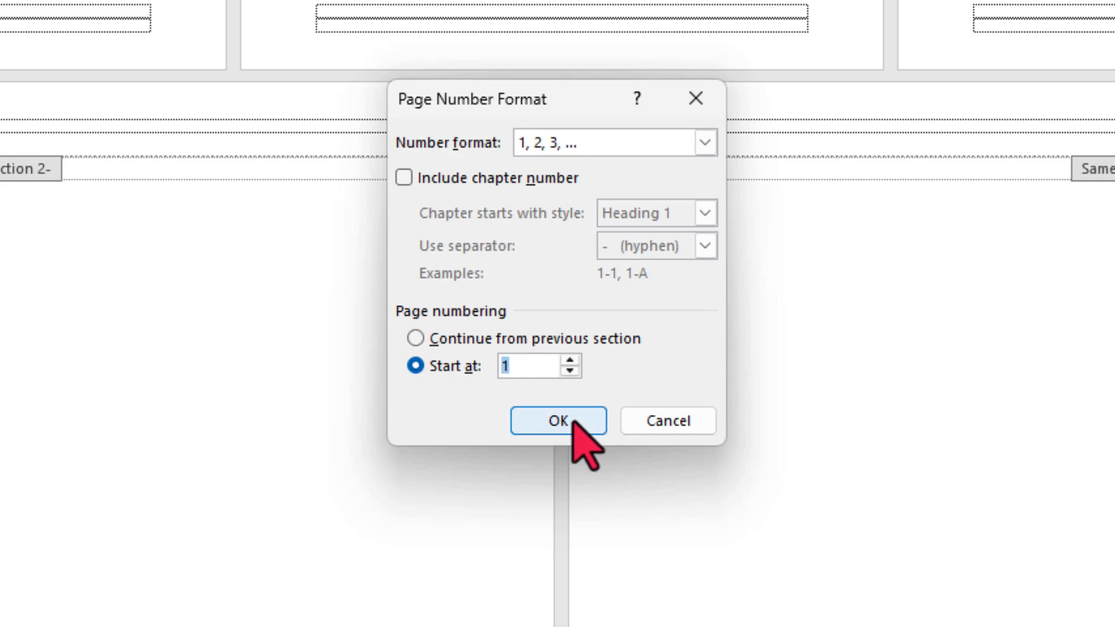
left_click(573, 424)
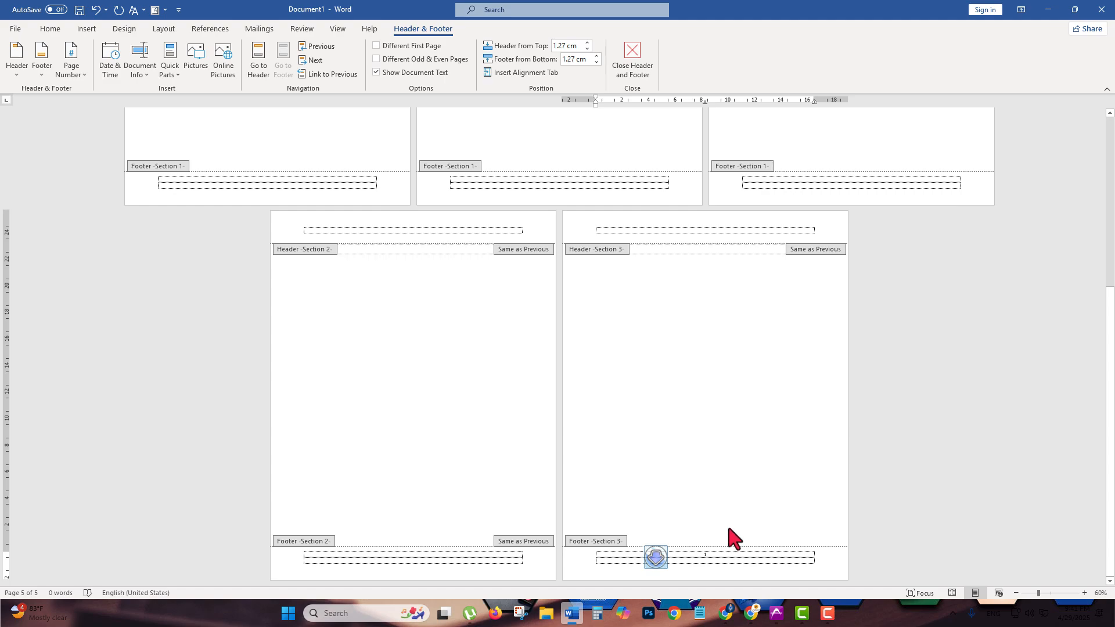
double_click(714, 482)
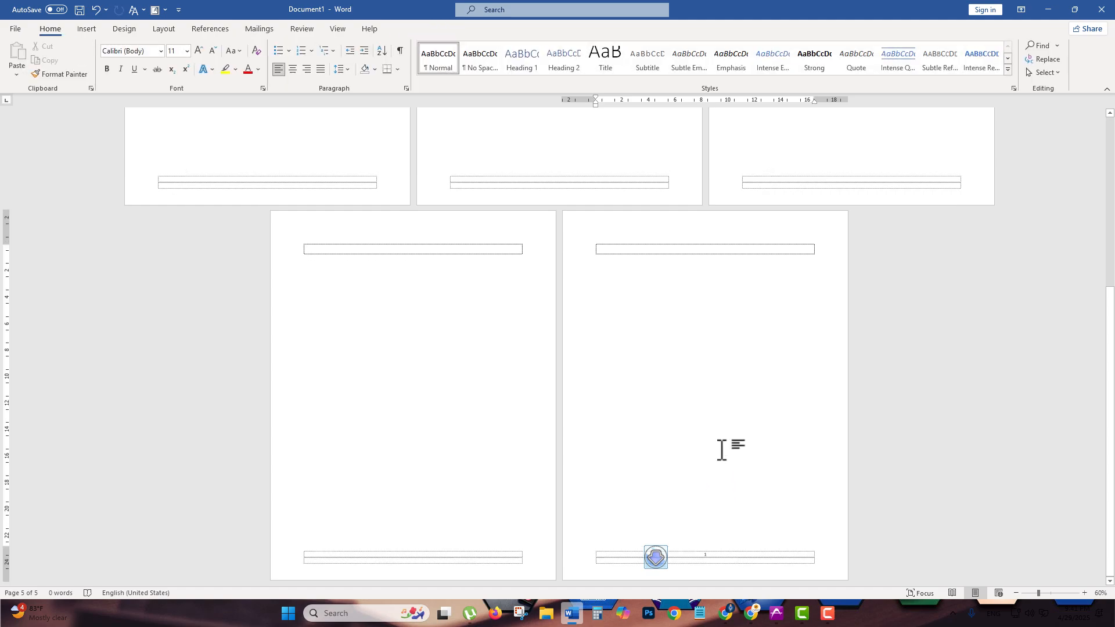
Add two new pages after page 5 with page breaks and check the page numbers in the footers
key("ctrl+z")
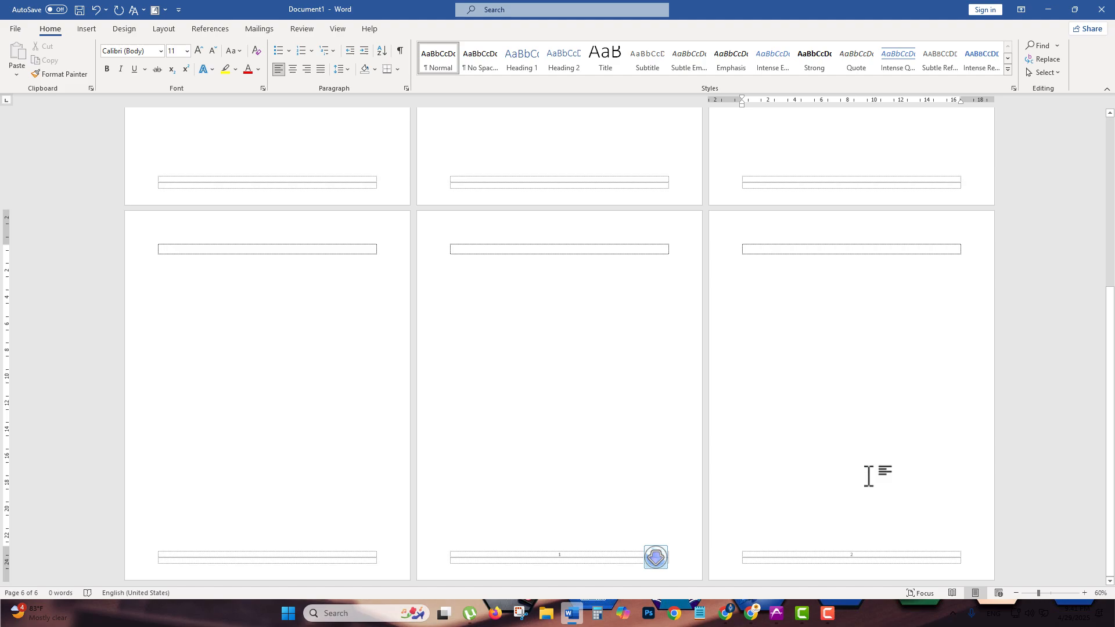
key("ctrl+Return")
scroll(868, 476, "down", 7)
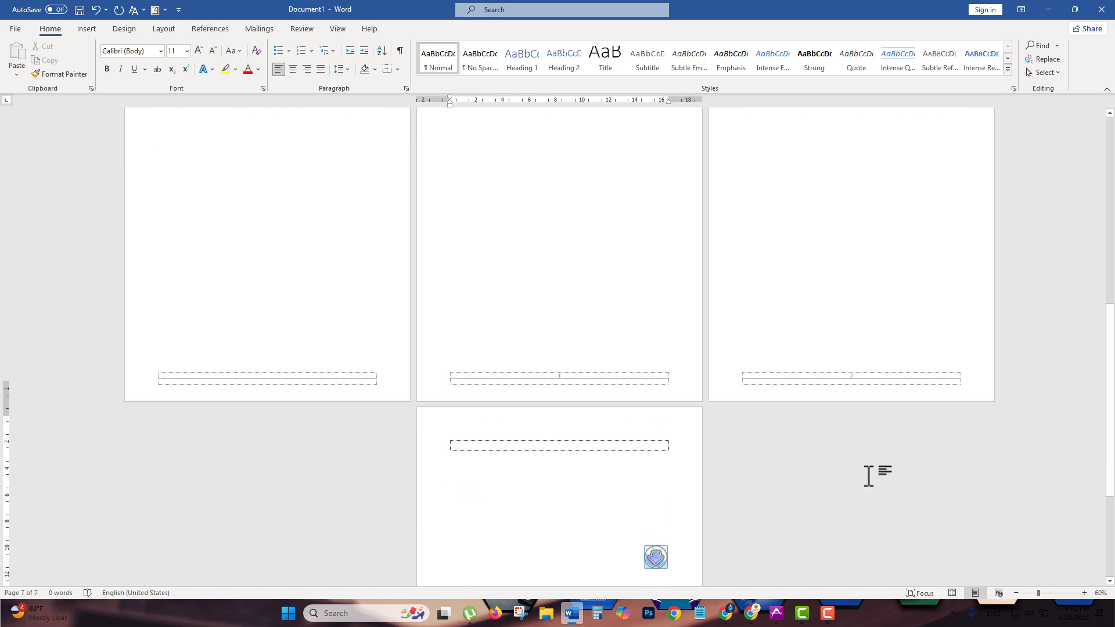
scroll(785, 495, "down", 2)
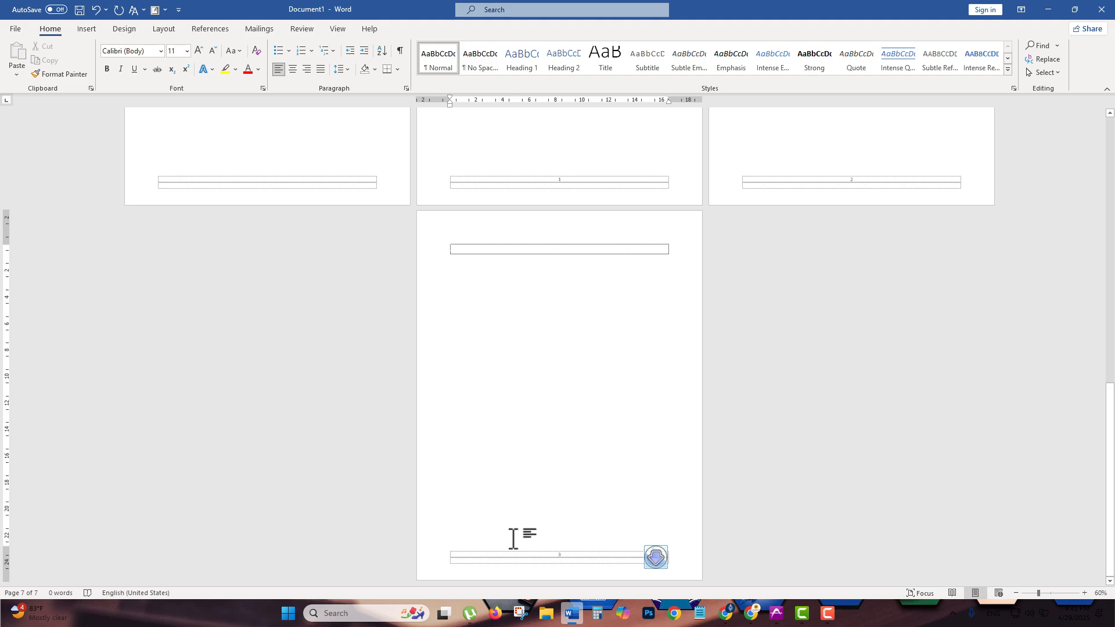
scroll(514, 538, "up", 6)
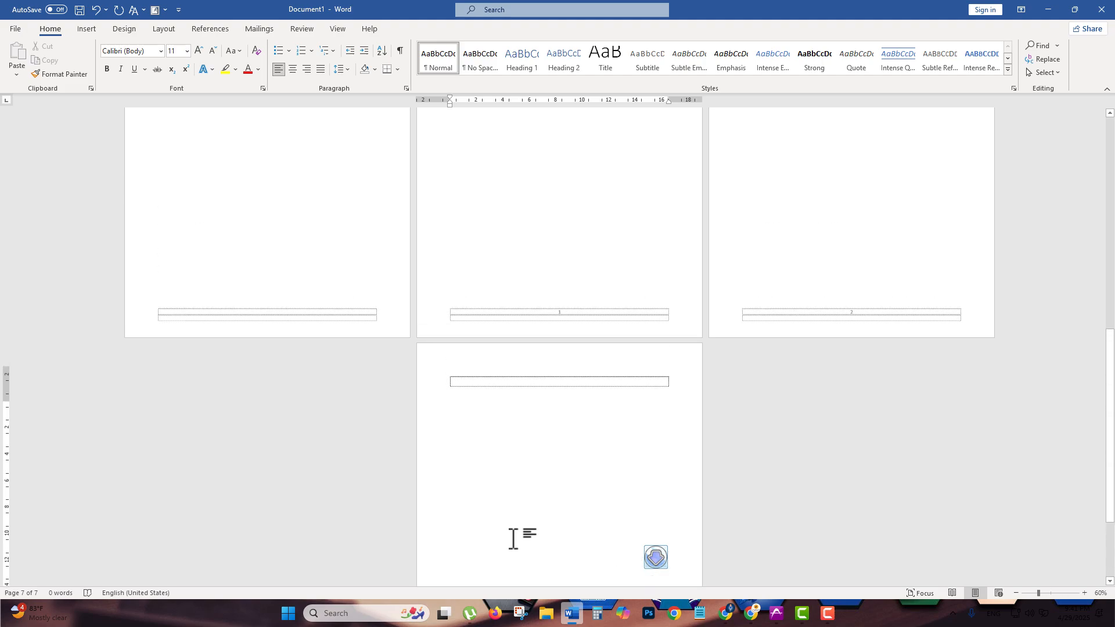
scroll(513, 539, "up", 2)
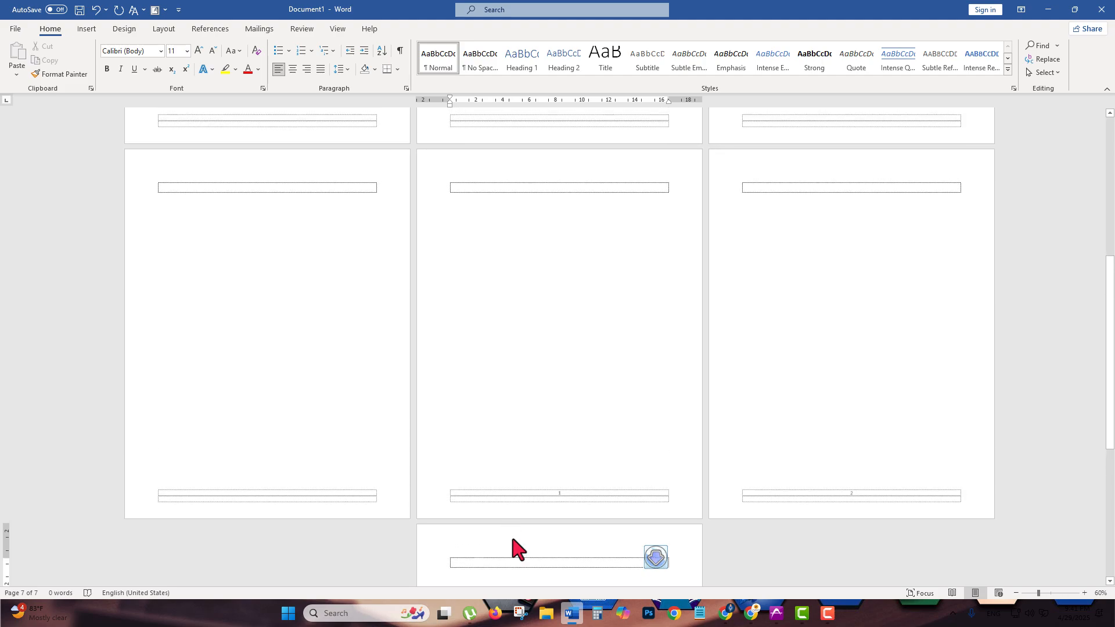
scroll(513, 539, "up", 2)
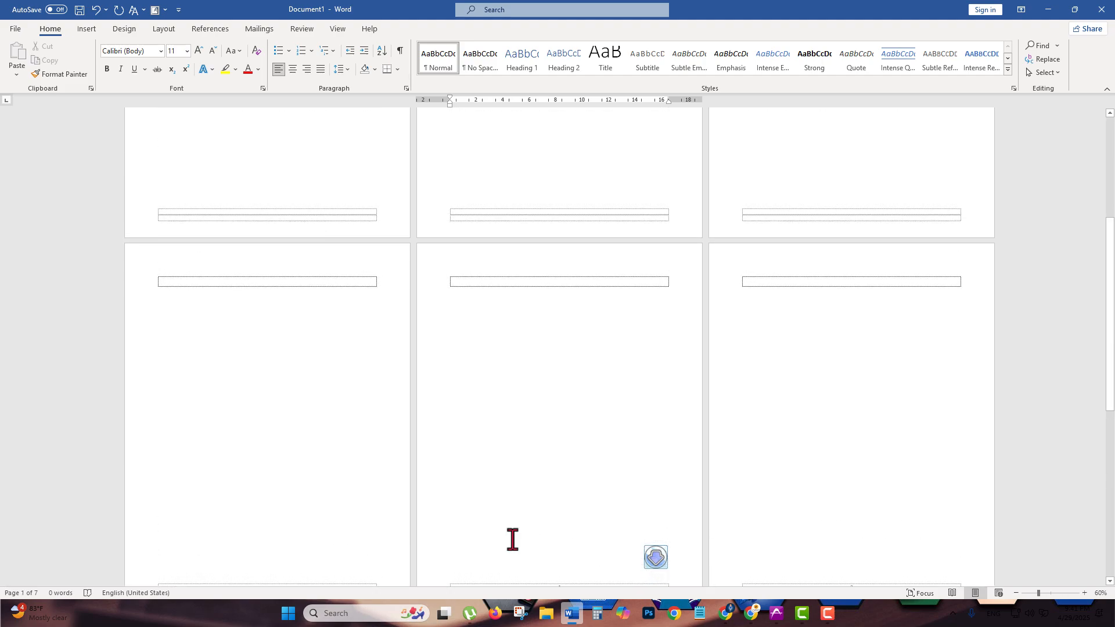
scroll(589, 427, "down", 10)
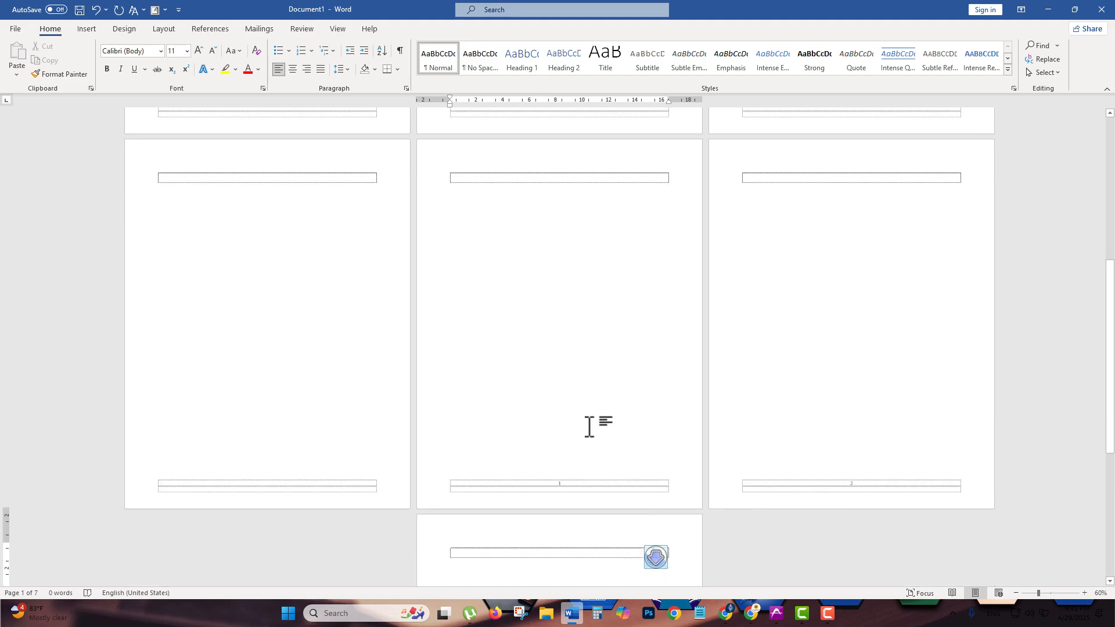